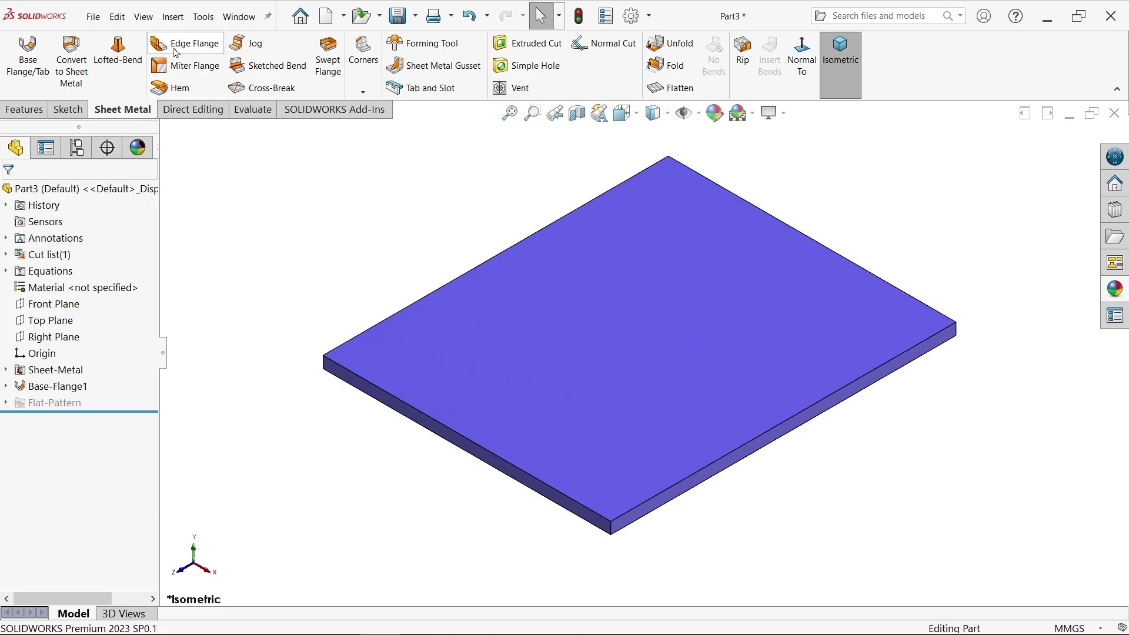
Step: Add an edge flange on the plate's front-left top edge with a 20 mm blind length
{"action": "left_click", "coordinate": [194, 44]}
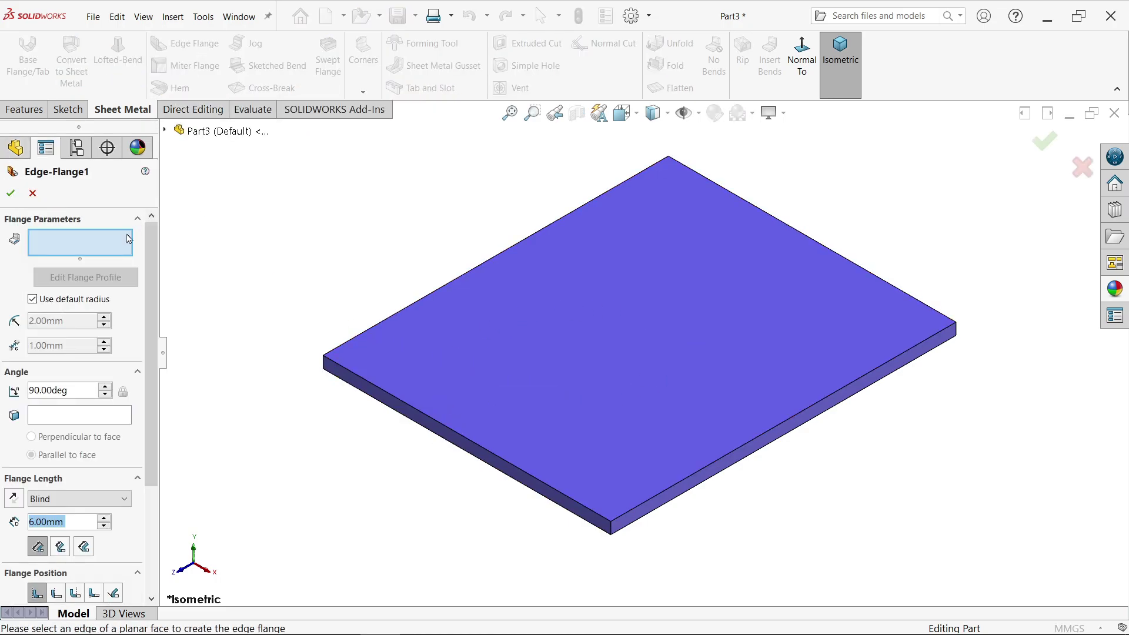
{"action": "left_click", "coordinate": [491, 457]}
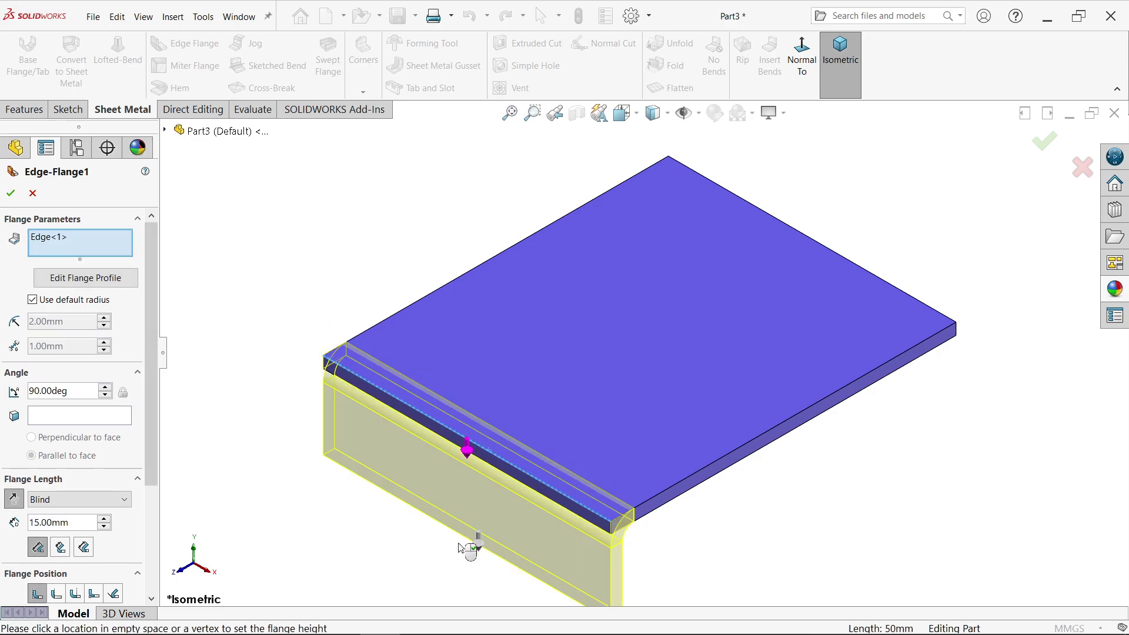
{"action": "left_click_drag", "start_coordinate": [75, 522], "coordinate": [19, 522]}
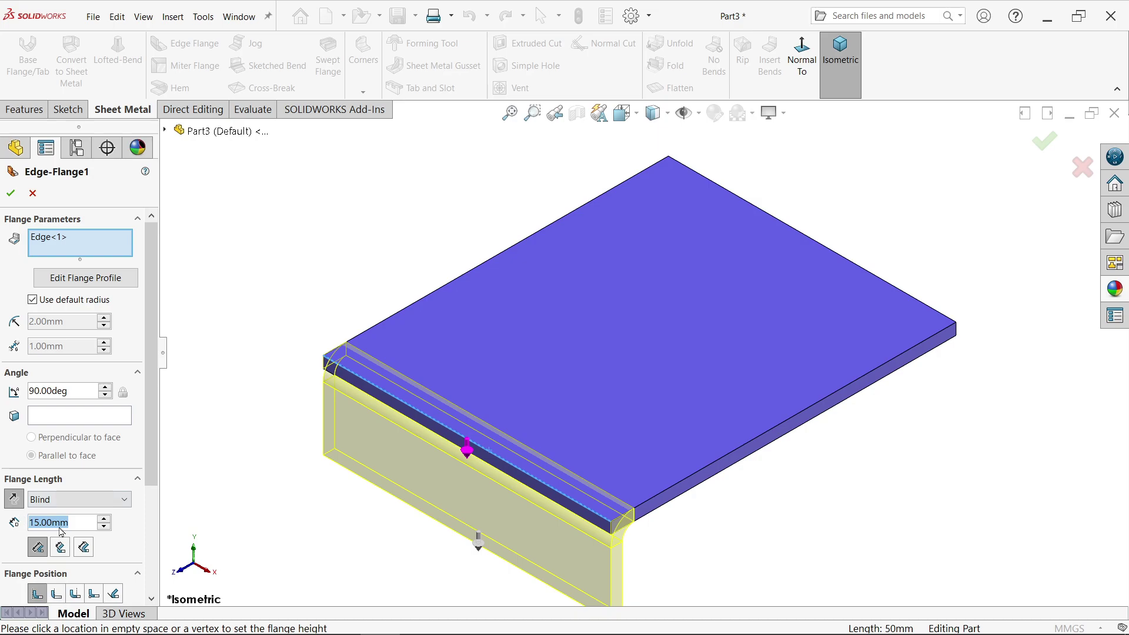
{"action": "type", "text": "20"}
{"action": "key", "text": "Return"}
Step: Edit the flange profile and pull both of its vertical sides inward
{"action": "left_click", "coordinate": [82, 278]}
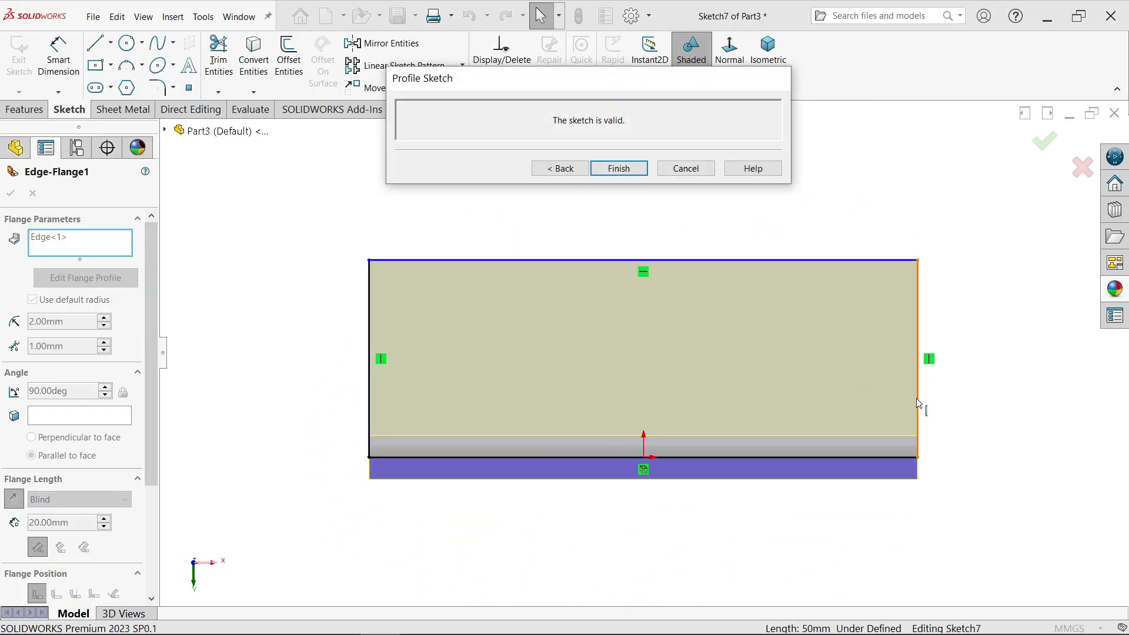
{"action": "left_click_drag", "start_coordinate": [918, 407], "coordinate": [845, 399]}
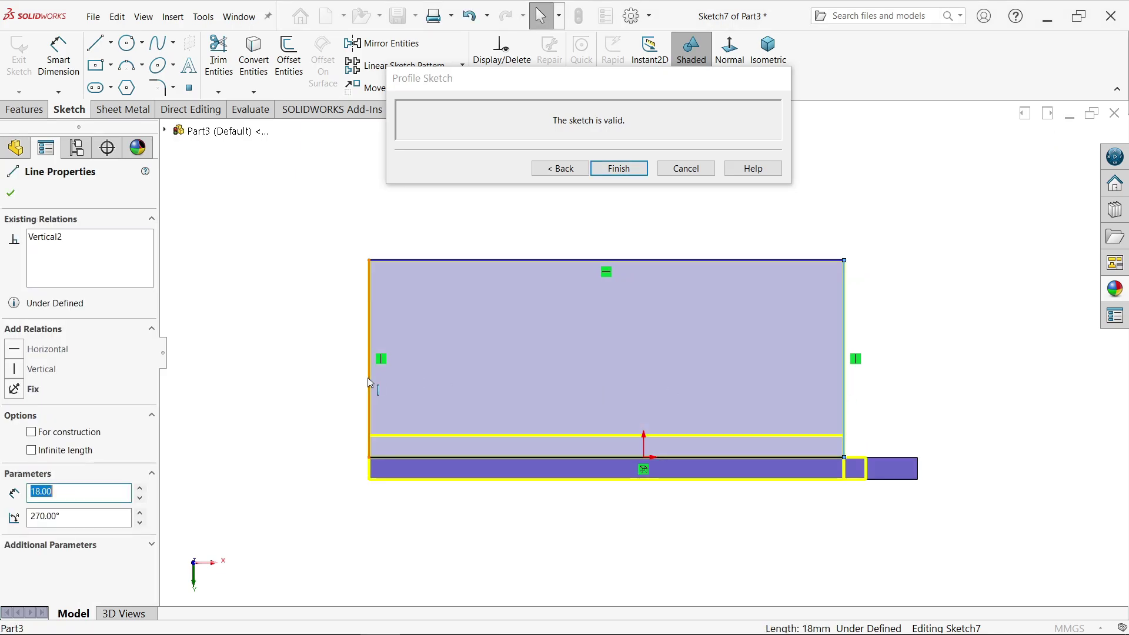
{"action": "left_click_drag", "start_coordinate": [368, 397], "coordinate": [445, 402]}
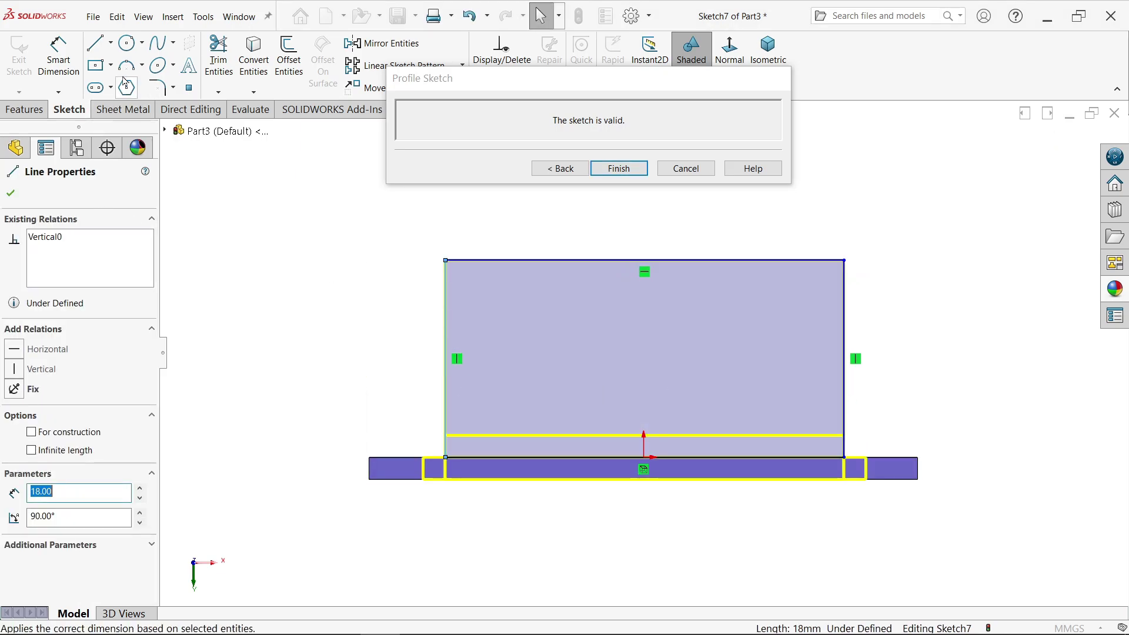
Step: Dimension both profile sides 7 mm from the plate ends and finish the profile sketch
{"action": "left_click", "coordinate": [59, 53]}
{"action": "left_click", "coordinate": [446, 410]}
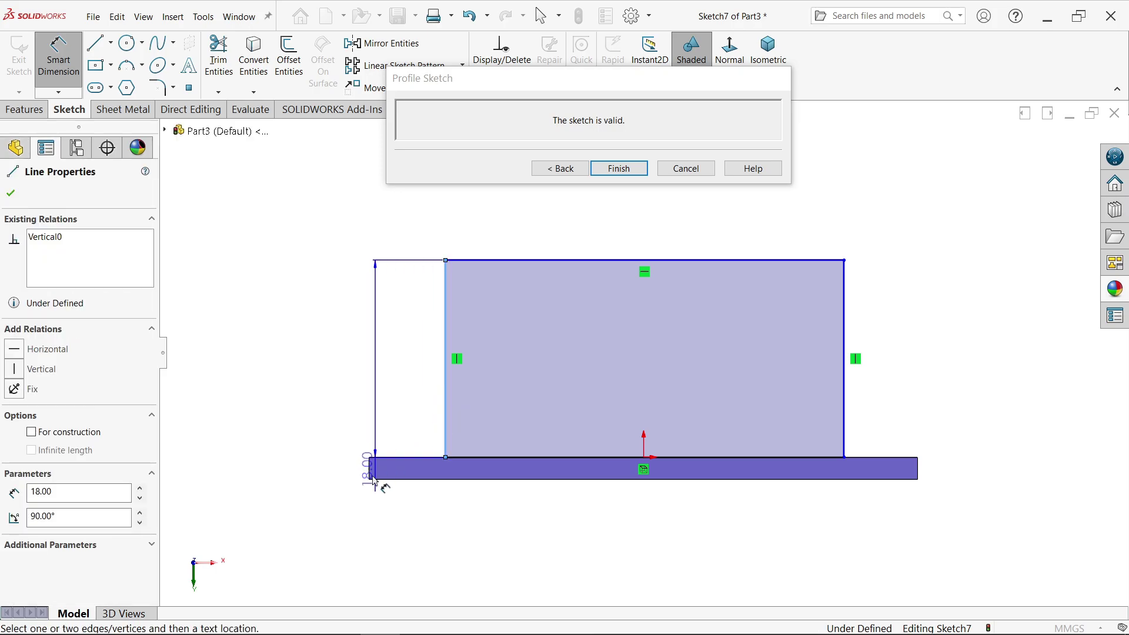
{"action": "left_click", "coordinate": [369, 467]}
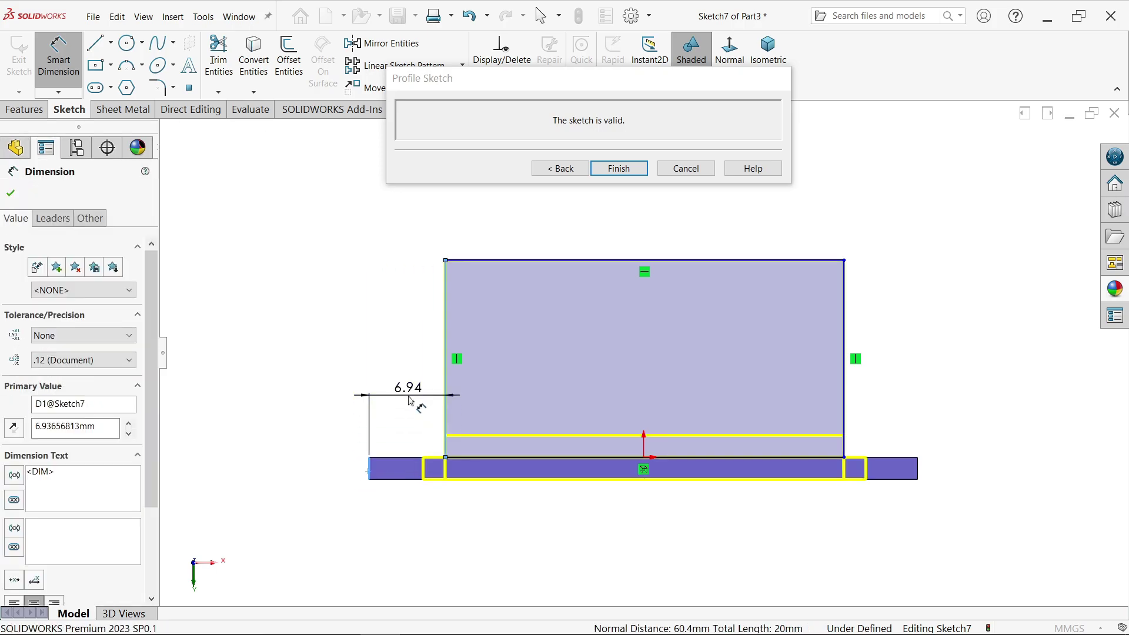
{"action": "left_click", "coordinate": [408, 400]}
{"action": "type", "text": "7"}
{"action": "key", "text": "Return"}
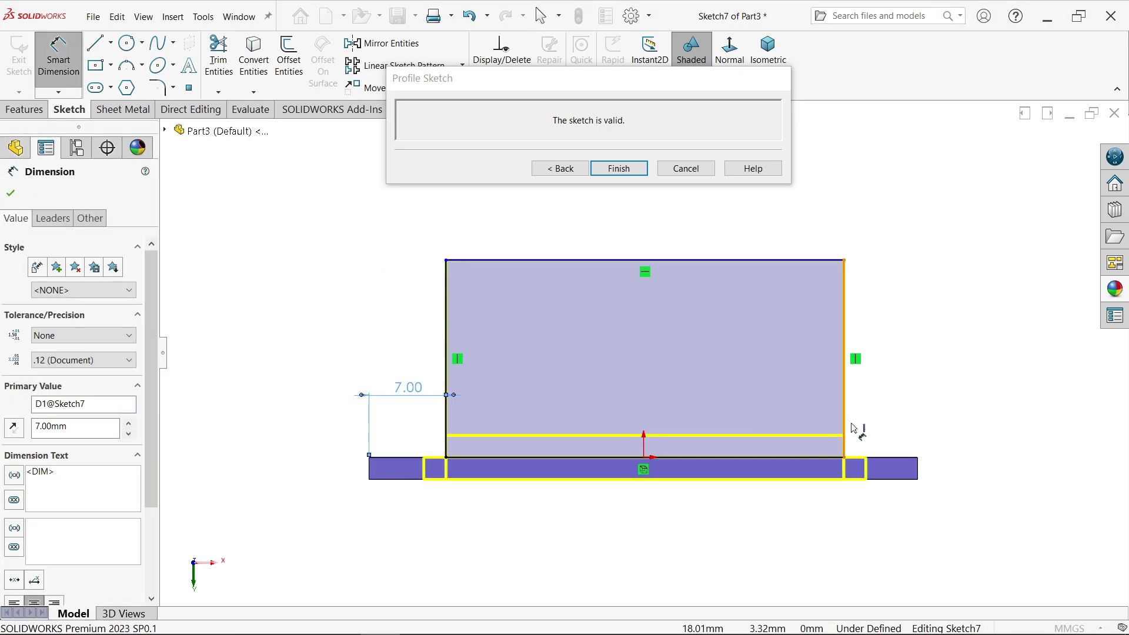
{"action": "left_click", "coordinate": [917, 469]}
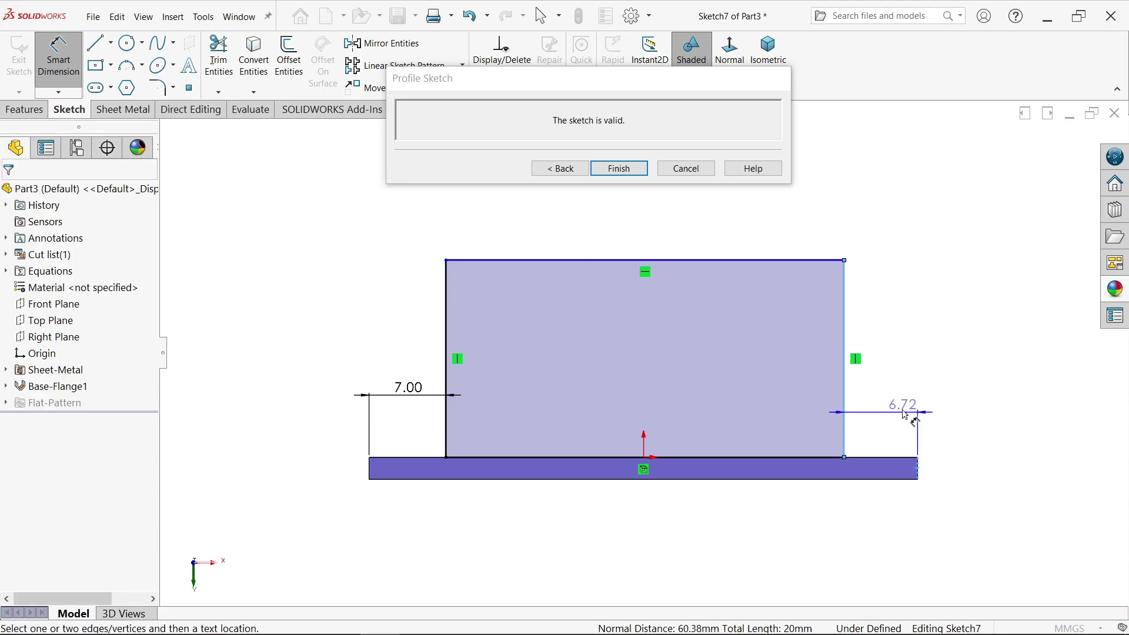
{"action": "left_click", "coordinate": [903, 410]}
{"action": "type", "text": "7"}
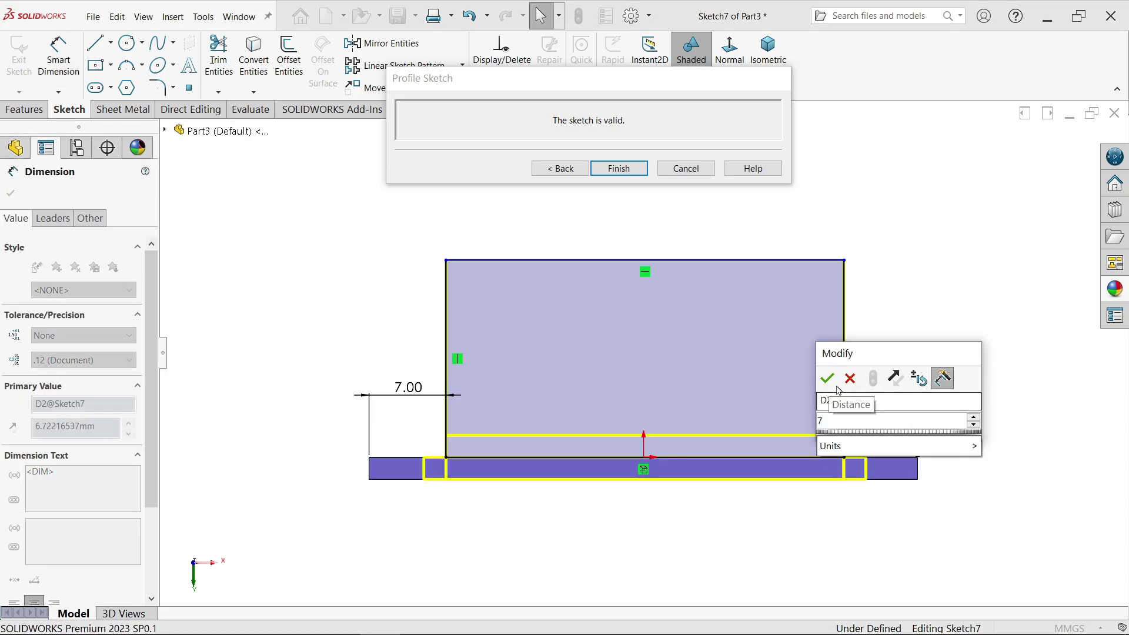
{"action": "left_click", "coordinate": [826, 379]}
{"action": "left_click", "coordinate": [555, 169]}
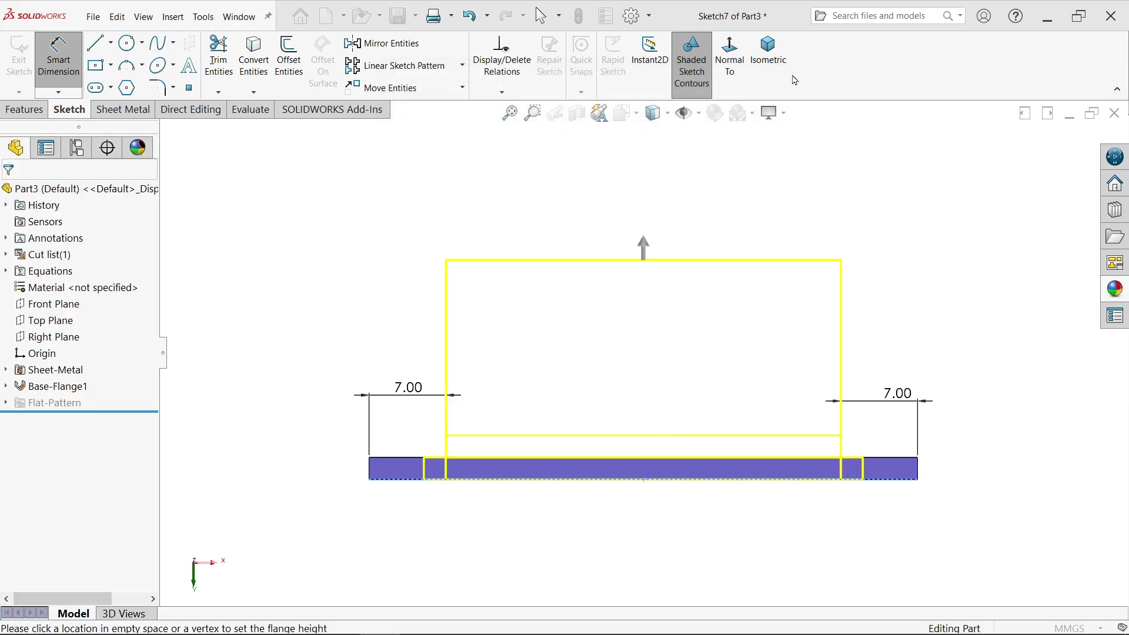
Step: Enable Custom Relief Type with Rectangle relief and a relief ratio of 1
{"action": "left_click", "coordinate": [840, 53]}
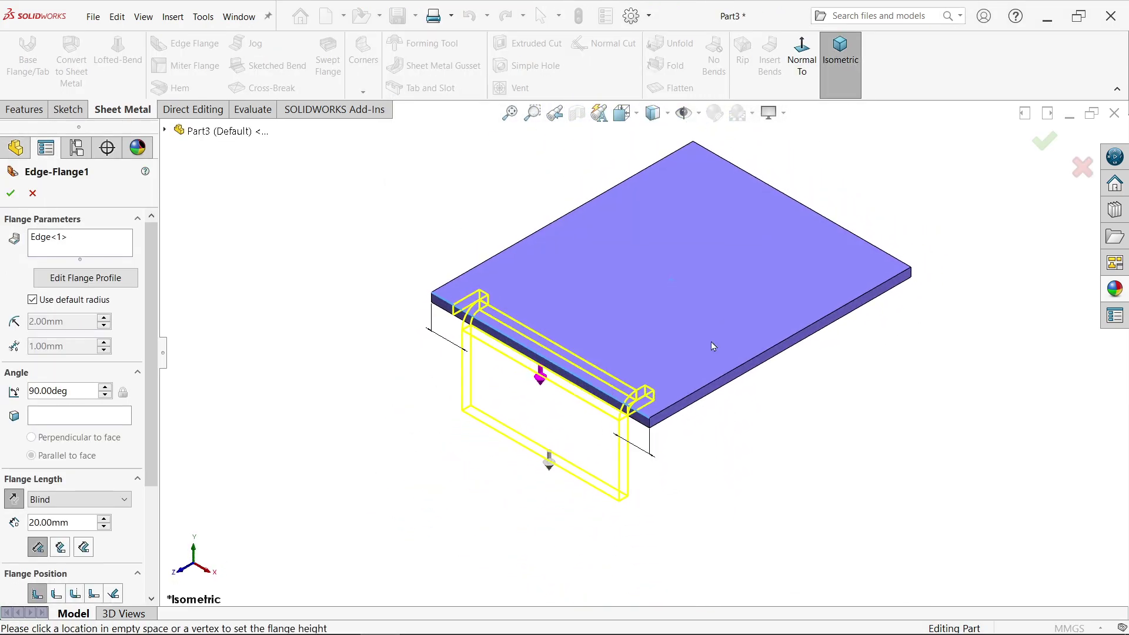
{"action": "scroll", "coordinate": [657, 455], "scroll_direction": "down", "scroll_amount": 2}
{"action": "scroll", "coordinate": [602, 398], "scroll_direction": "down", "scroll_amount": 2}
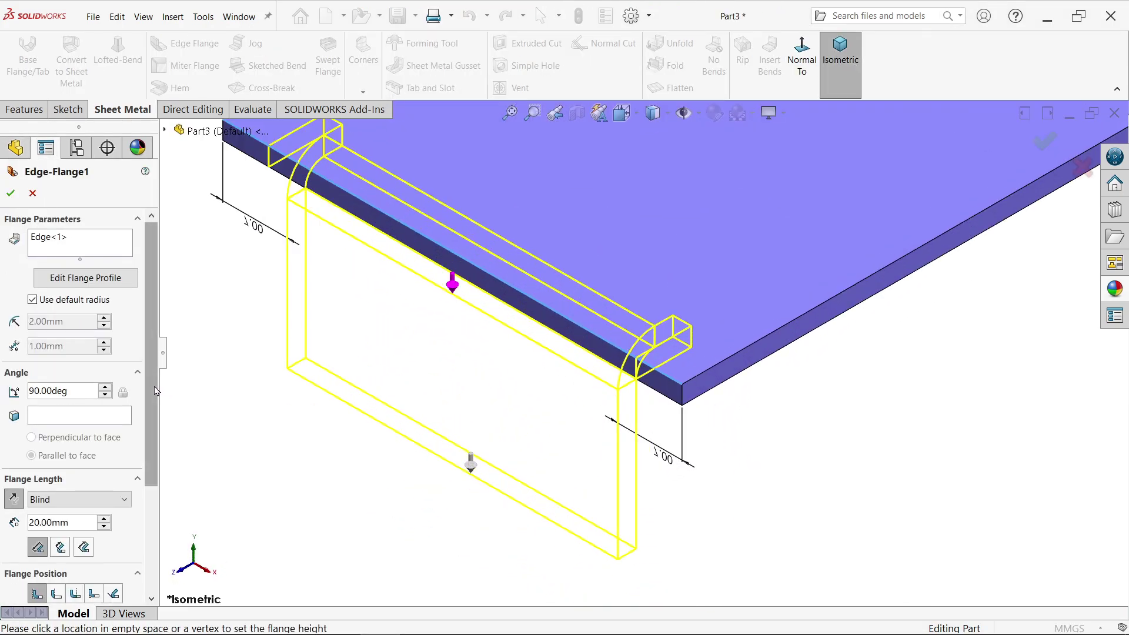
{"action": "scroll", "coordinate": [132, 503], "scroll_direction": "down", "scroll_amount": 3}
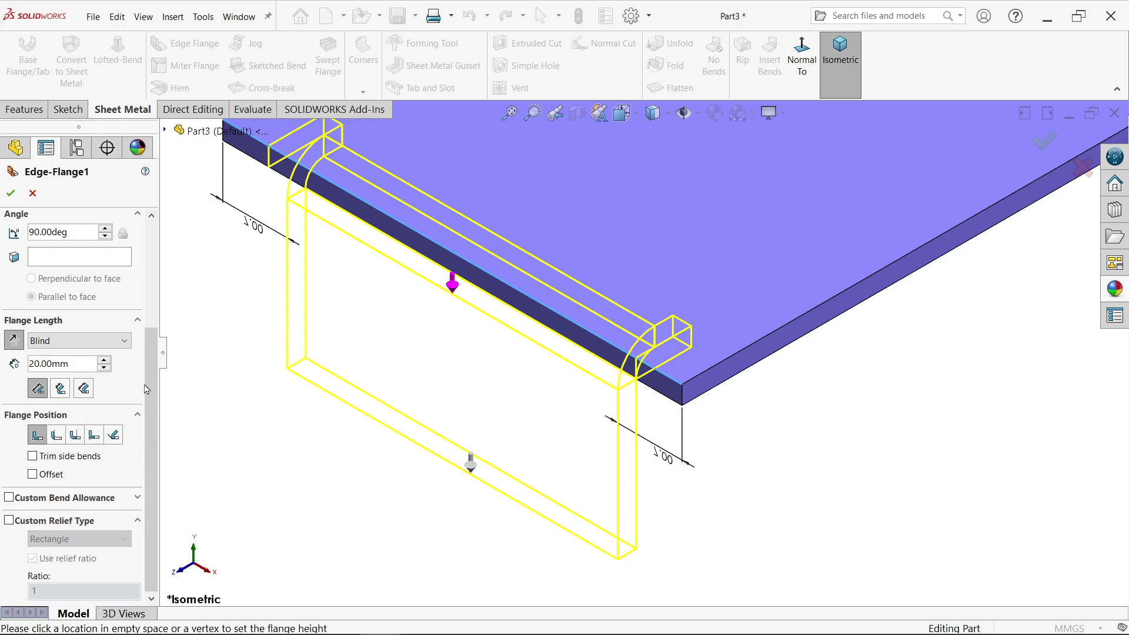
{"action": "left_click", "coordinate": [9, 522]}
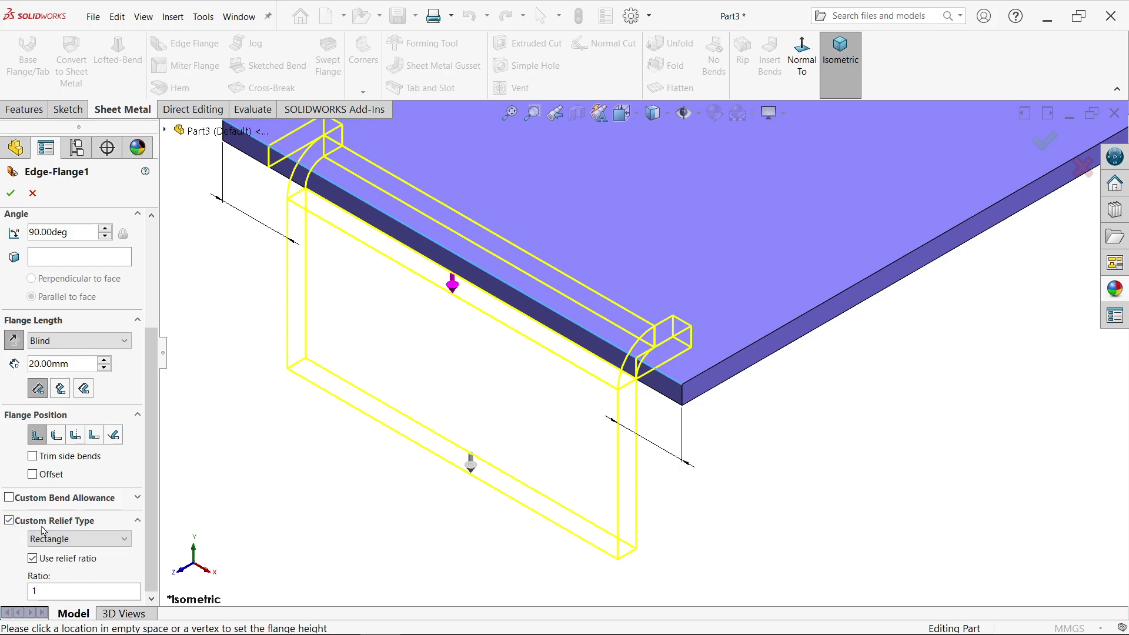
{"action": "left_click", "coordinate": [59, 541]}
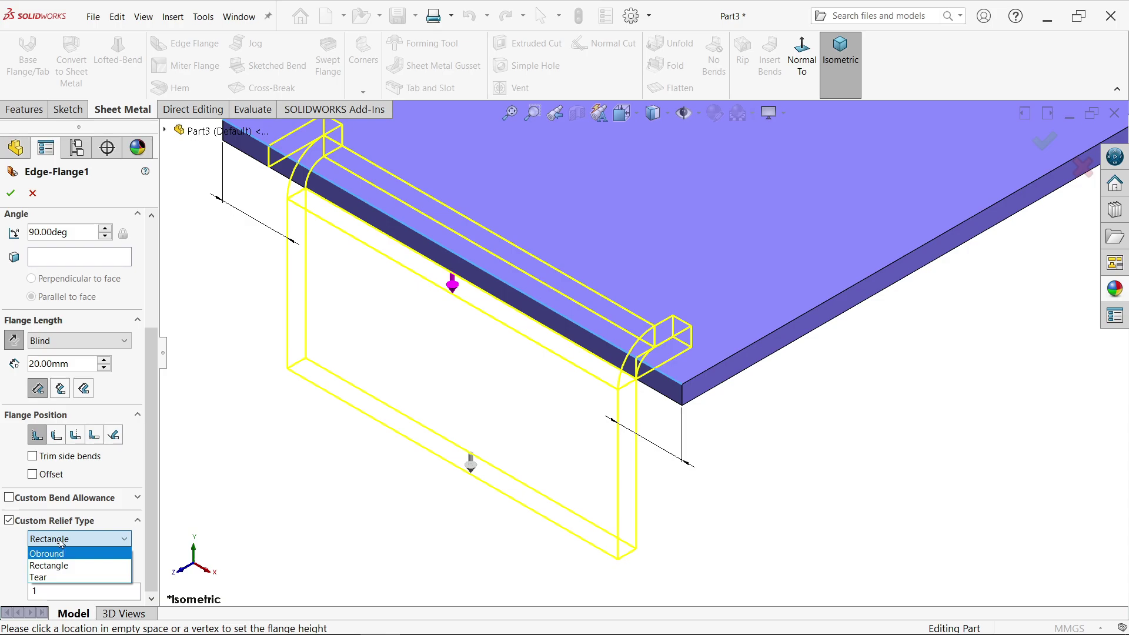
{"action": "left_click", "coordinate": [51, 541]}
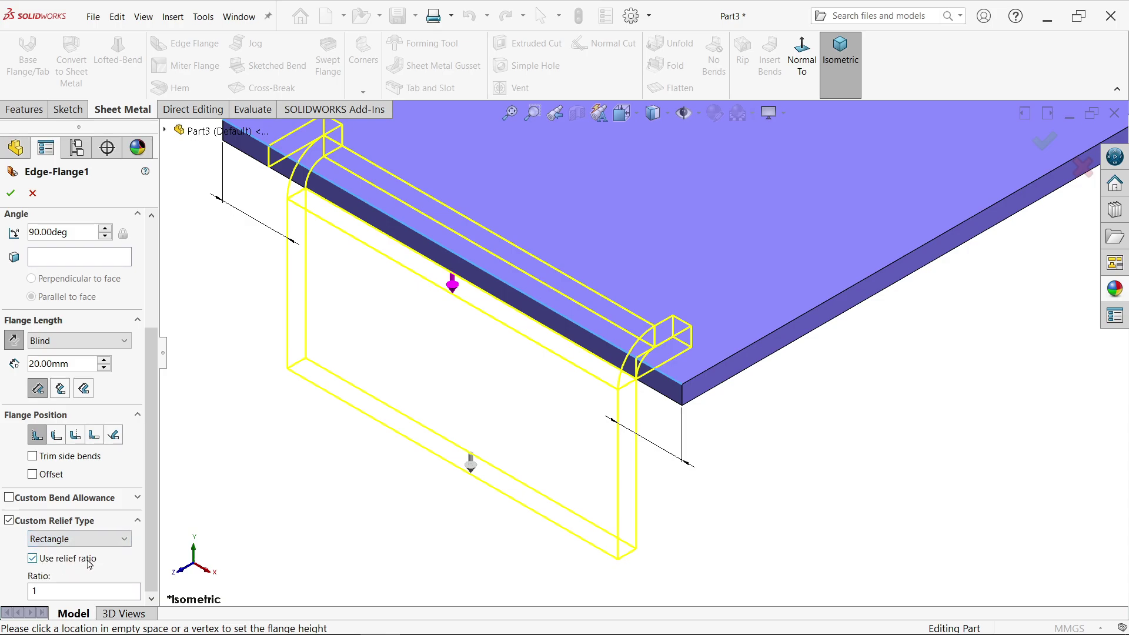
{"action": "left_click", "coordinate": [58, 589]}
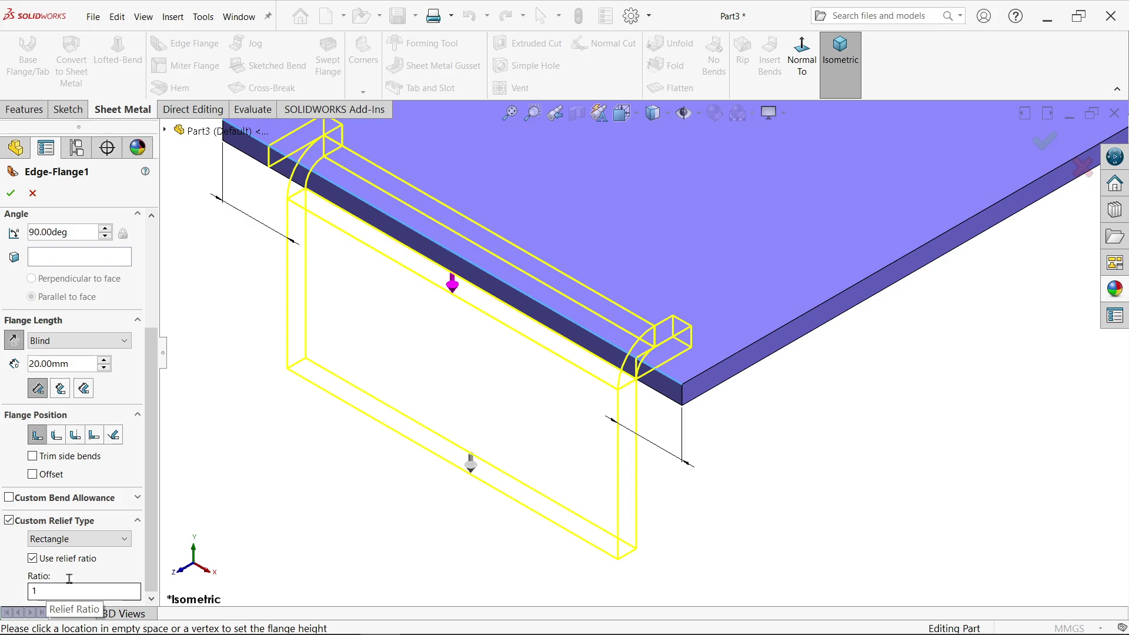
{"action": "scroll", "coordinate": [709, 338], "scroll_direction": "down", "scroll_amount": 2}
{"action": "scroll", "coordinate": [693, 338], "scroll_direction": "down", "scroll_amount": 2}
{"action": "scroll", "coordinate": [622, 315], "scroll_direction": "down", "scroll_amount": 2}
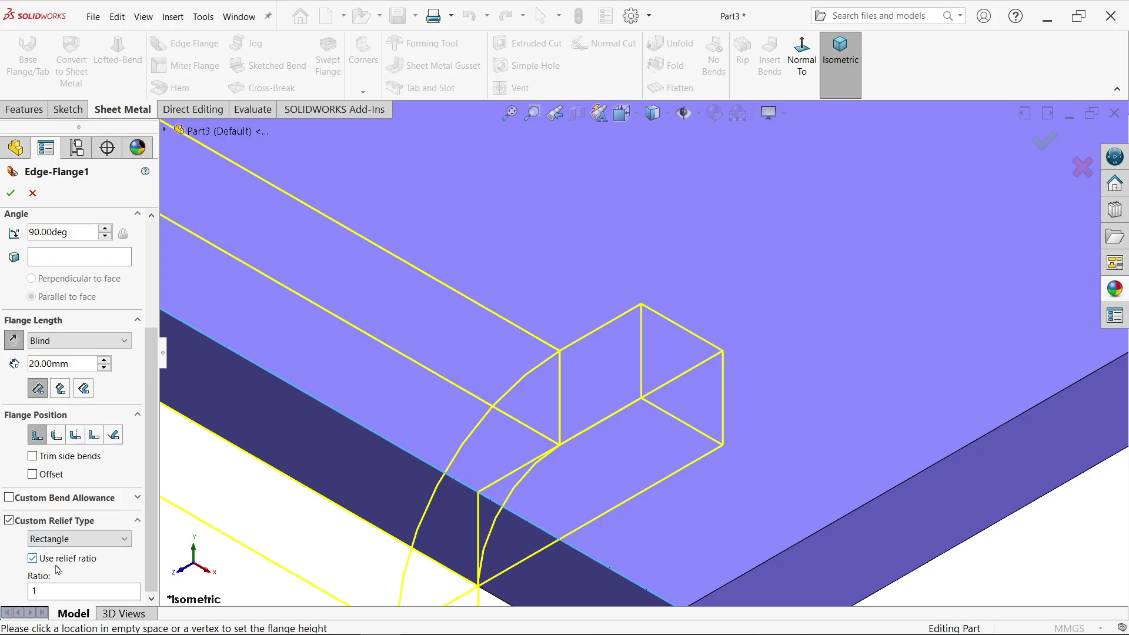
Step: Build the flange and measure both rectangular relief edges at 2.00 mm, then close Measure
{"action": "left_click", "coordinate": [10, 192]}
{"action": "scroll", "coordinate": [692, 309], "scroll_direction": "up", "scroll_amount": 5}
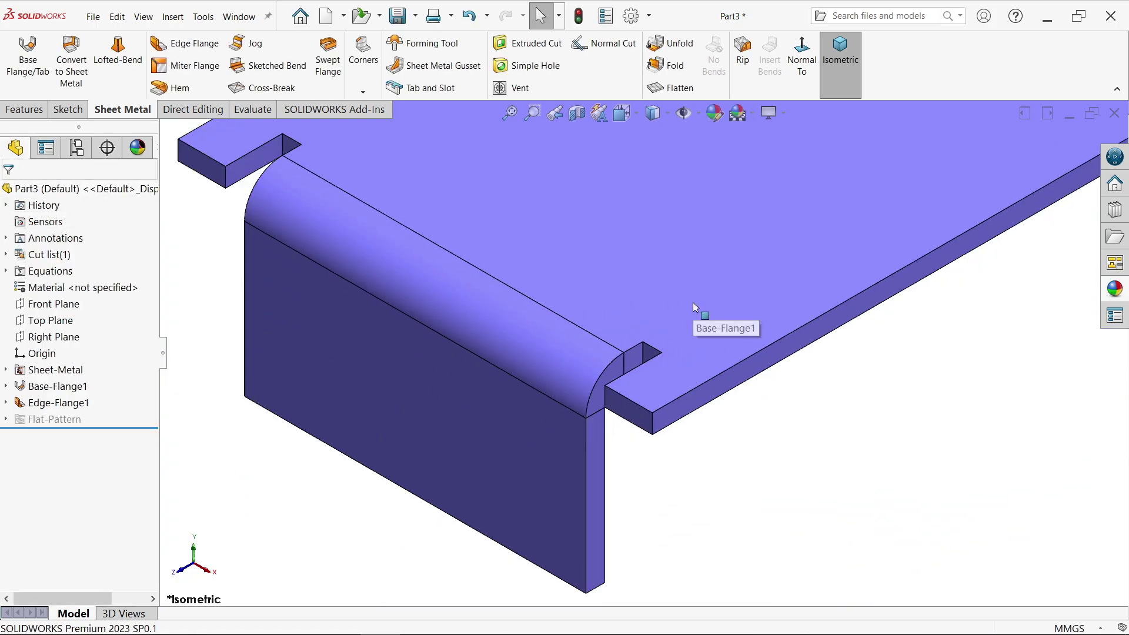
{"action": "scroll", "coordinate": [693, 315], "scroll_direction": "down", "scroll_amount": 2}
{"action": "scroll", "coordinate": [623, 327], "scroll_direction": "down", "scroll_amount": 2}
{"action": "scroll", "coordinate": [676, 378], "scroll_direction": "down", "scroll_amount": 1}
{"action": "left_click", "coordinate": [694, 444]}
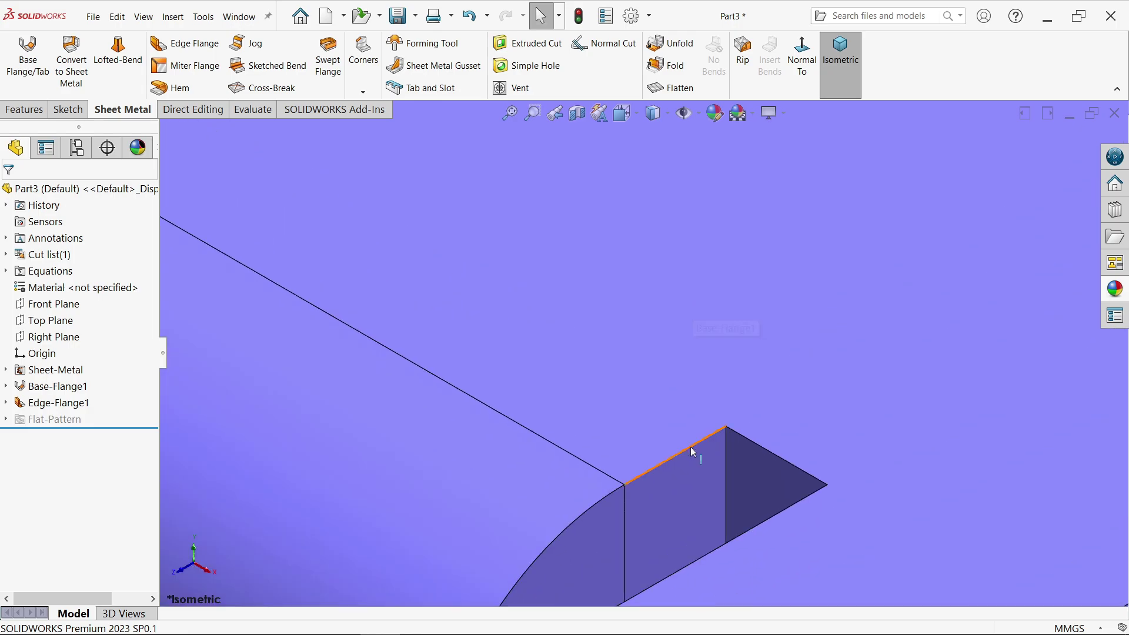
{"action": "left_click", "coordinate": [244, 110]}
{"action": "left_click", "coordinate": [110, 52]}
{"action": "left_click", "coordinate": [687, 450]}
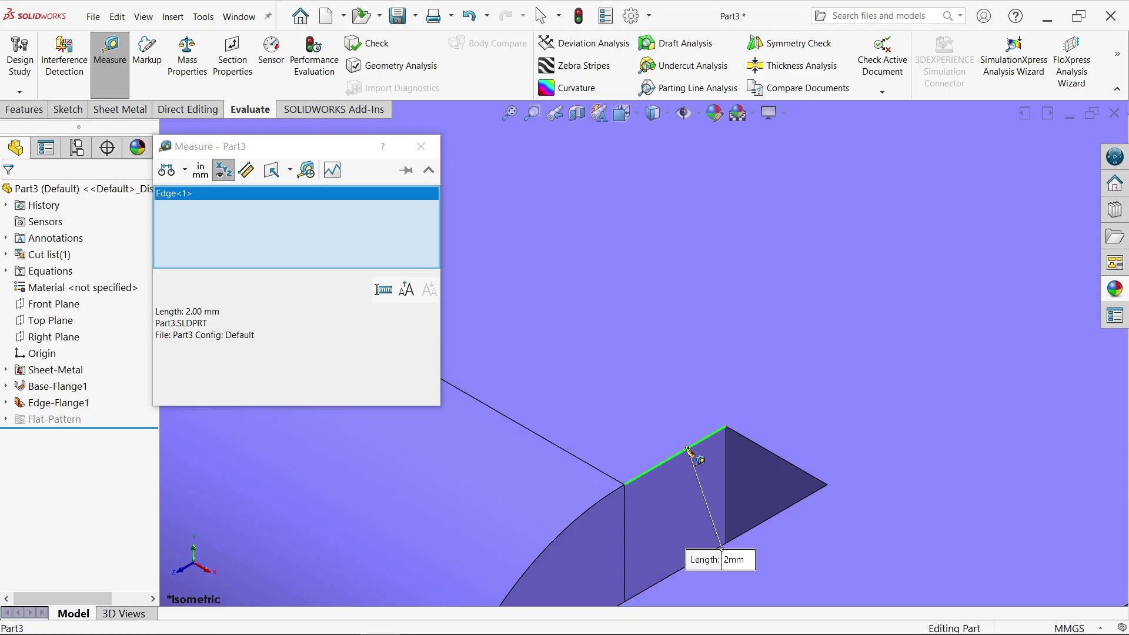
{"action": "right_click", "coordinate": [275, 237]}
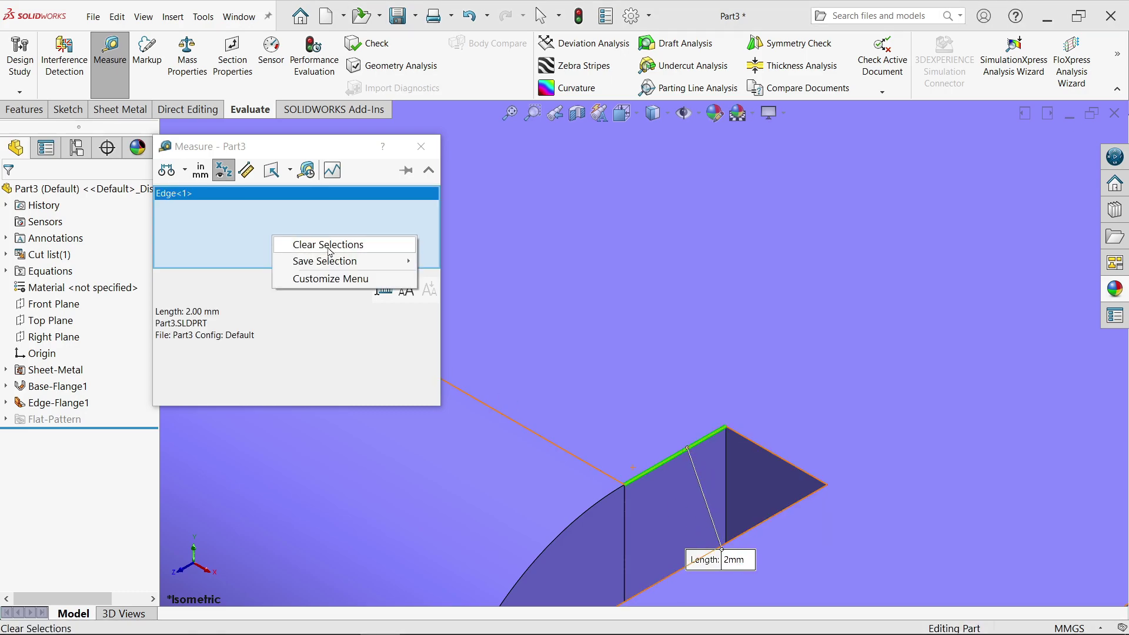
{"action": "left_click", "coordinate": [322, 244]}
{"action": "left_click", "coordinate": [770, 456]}
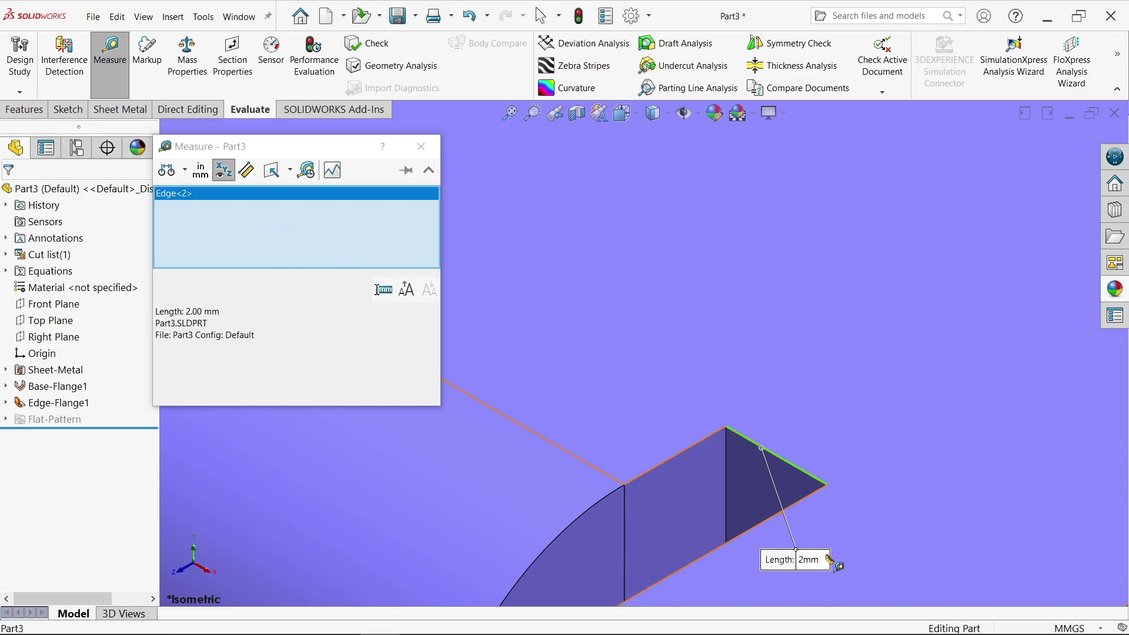
{"action": "left_click", "coordinate": [421, 146]}
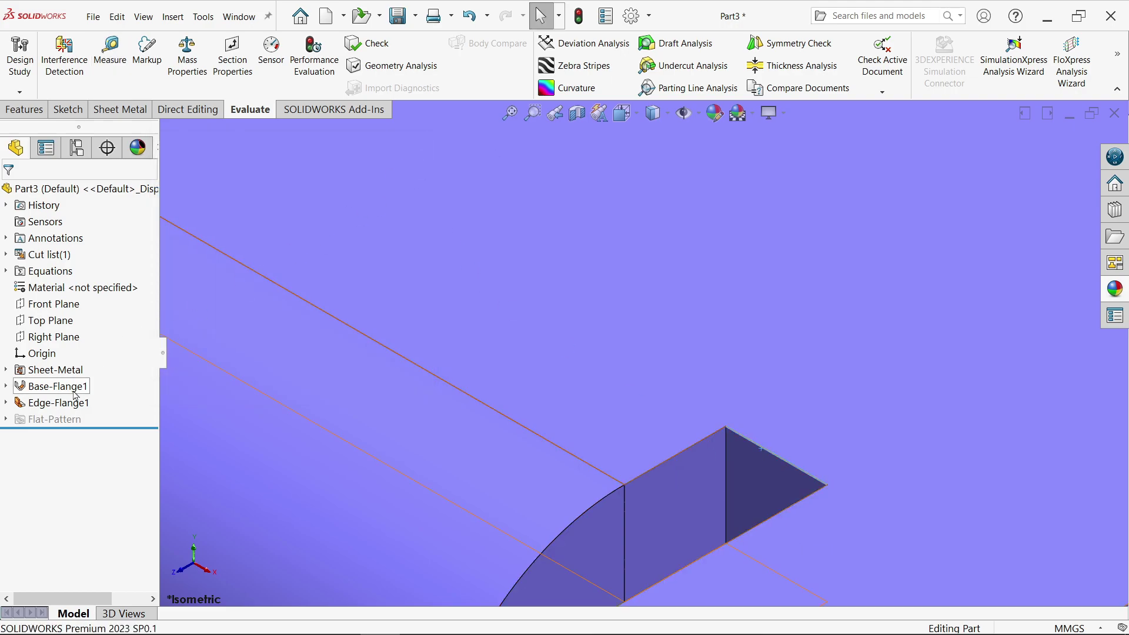
Step: Edit Edge-Flange1 and replace the relief ratio value with 0.5
{"action": "left_click", "coordinate": [58, 403]}
{"action": "left_click", "coordinate": [66, 369]}
{"action": "scroll", "coordinate": [151, 375], "scroll_direction": "down", "scroll_amount": 5}
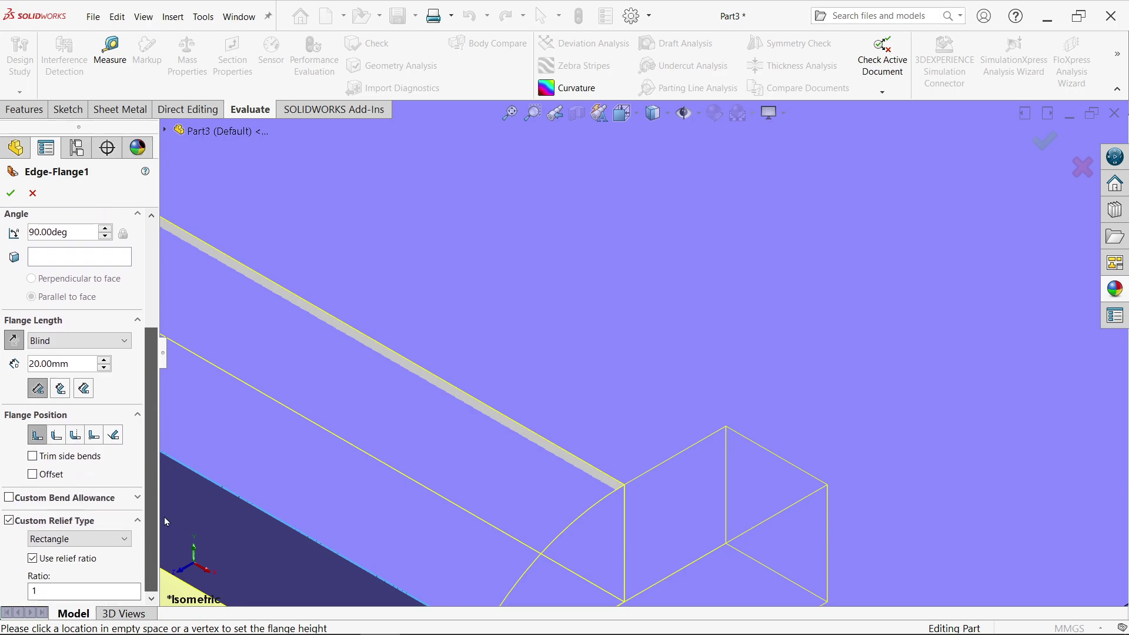
{"action": "scroll", "coordinate": [671, 367], "scroll_direction": "up", "scroll_amount": 3}
{"action": "scroll", "coordinate": [631, 409], "scroll_direction": "up", "scroll_amount": 2}
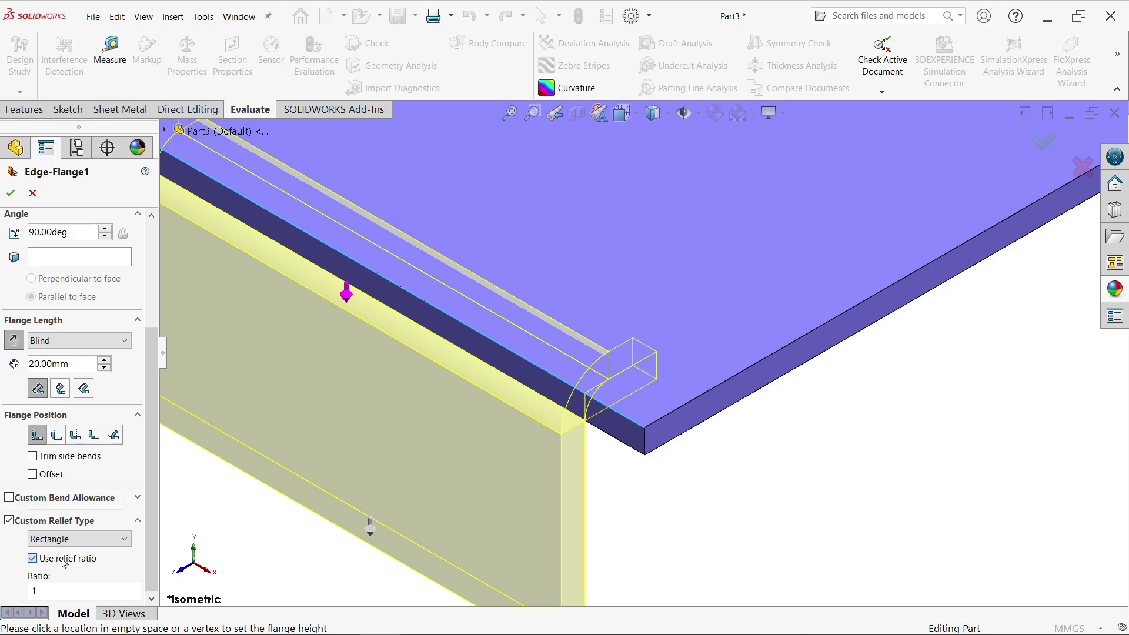
{"action": "double_click", "coordinate": [70, 590]}
{"action": "type", "text": "0.5"}
{"action": "scroll", "coordinate": [642, 368], "scroll_direction": "down", "scroll_amount": 2}
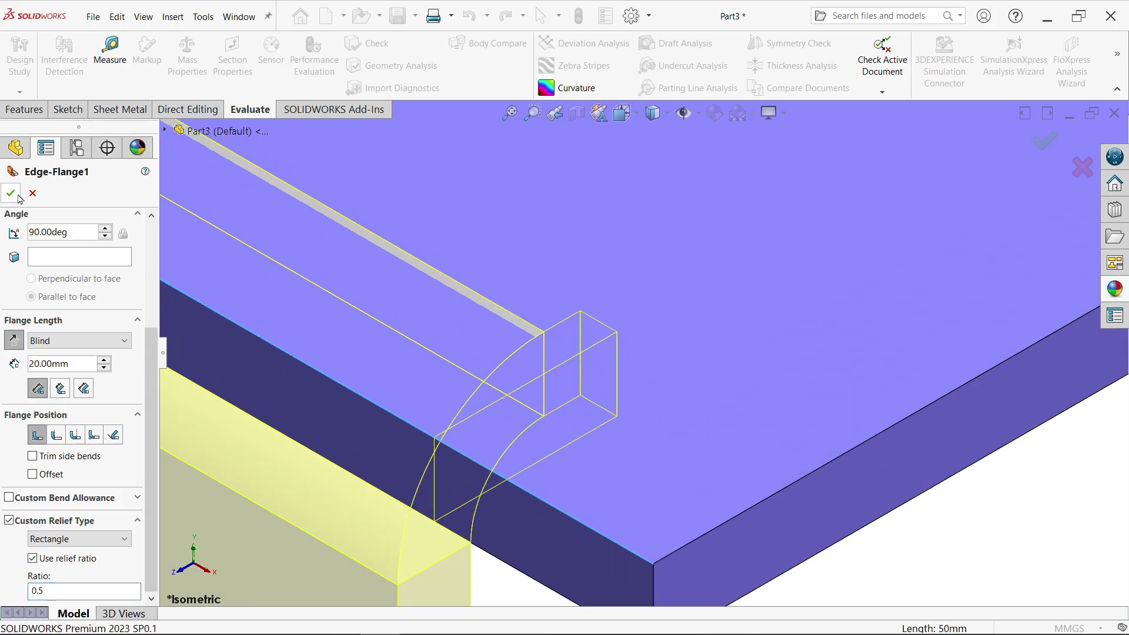
Step: Rebuild the flange with ratio 0.5 and measure the relief edge at 1.00 mm
{"action": "left_click", "coordinate": [10, 192]}
{"action": "scroll", "coordinate": [565, 336], "scroll_direction": "down", "scroll_amount": 2}
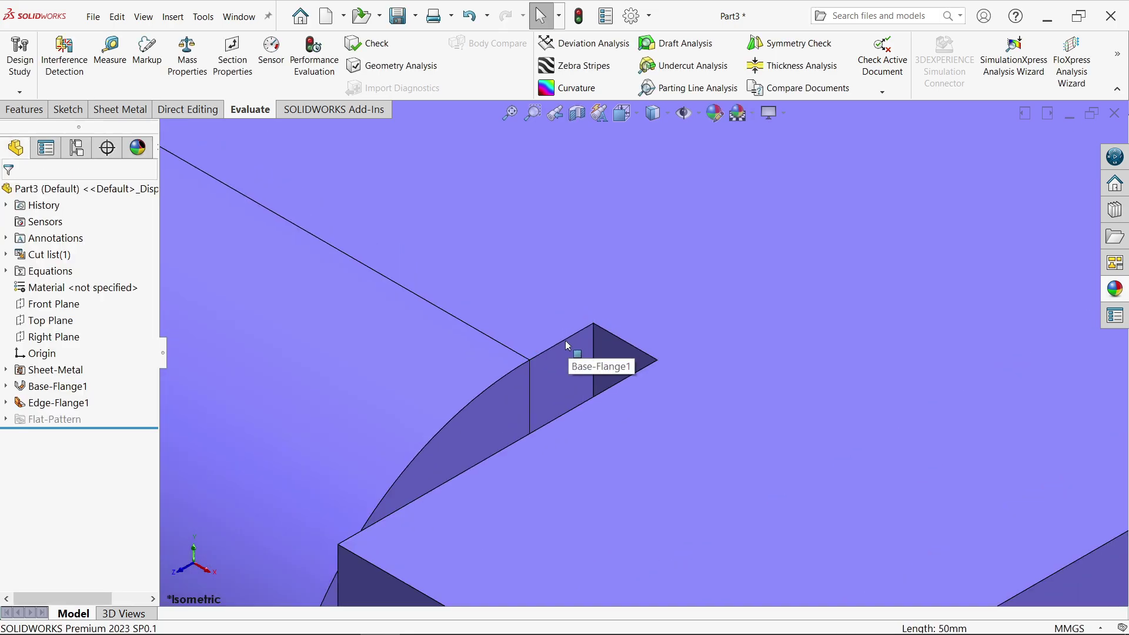
{"action": "left_click", "coordinate": [110, 53]}
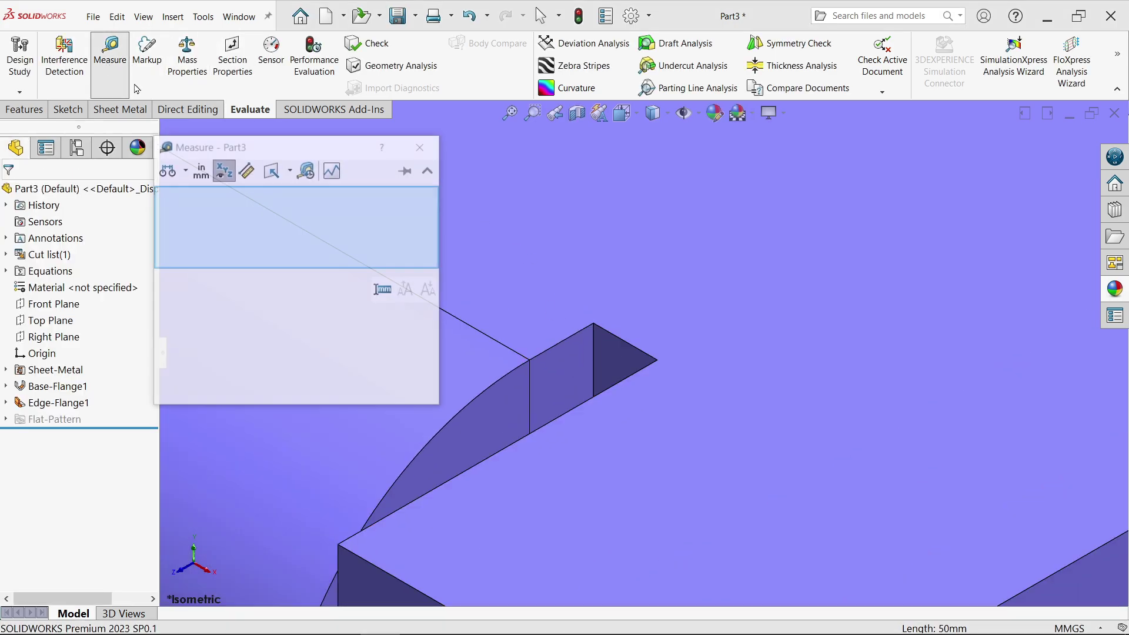
{"action": "left_click", "coordinate": [565, 340]}
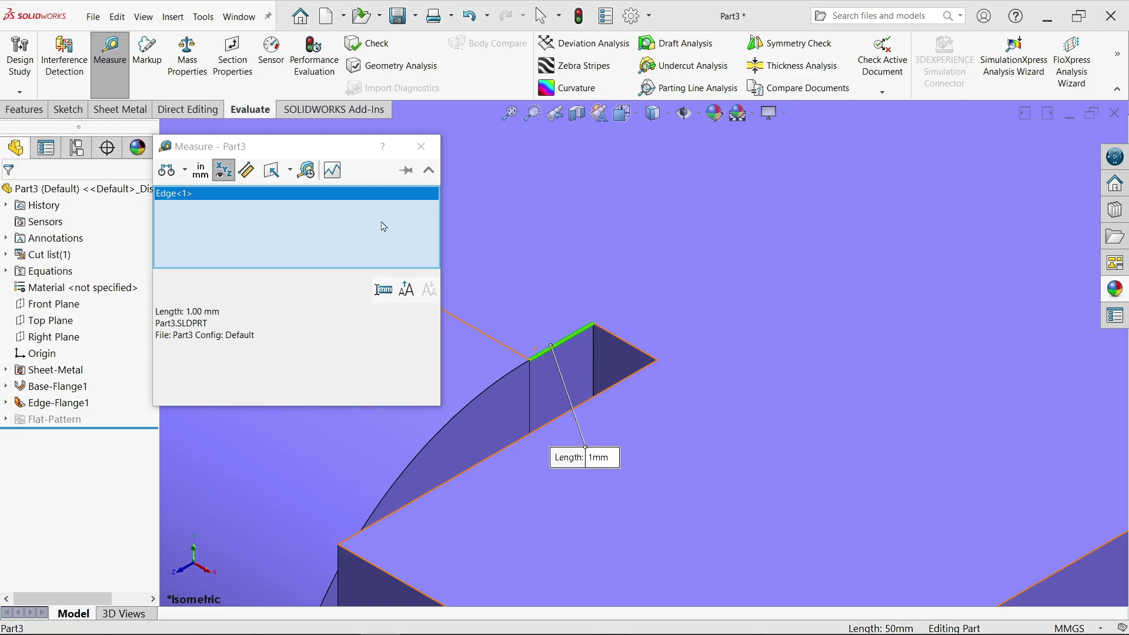
Step: Close Measure and give Edge-Flange1 a fixed relief: 3.00 mm width, 2.00 mm depth
{"action": "right_click", "coordinate": [382, 223]}
{"action": "left_click", "coordinate": [419, 151]}
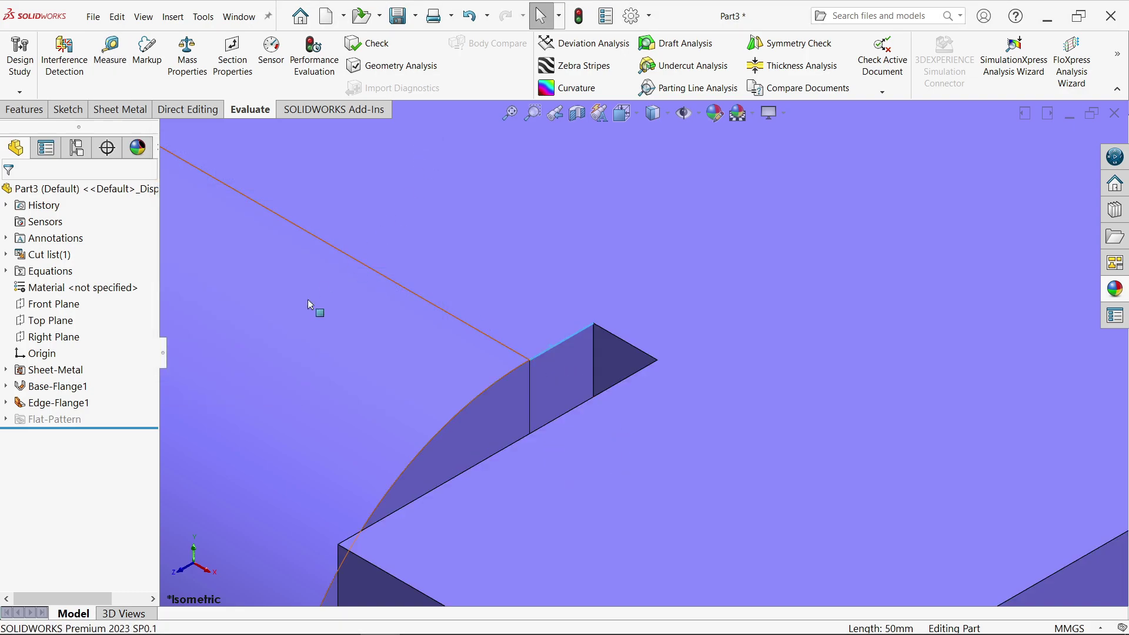
{"action": "left_click", "coordinate": [87, 404]}
{"action": "left_click", "coordinate": [81, 371]}
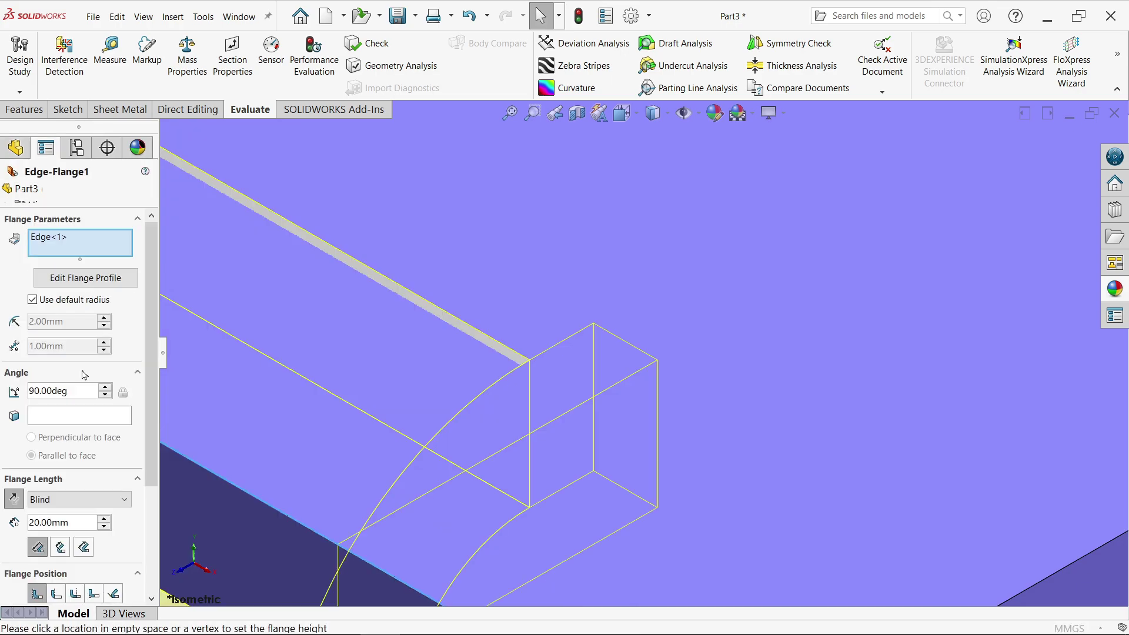
{"action": "left_click_drag", "start_coordinate": [151, 429], "coordinate": [147, 542]}
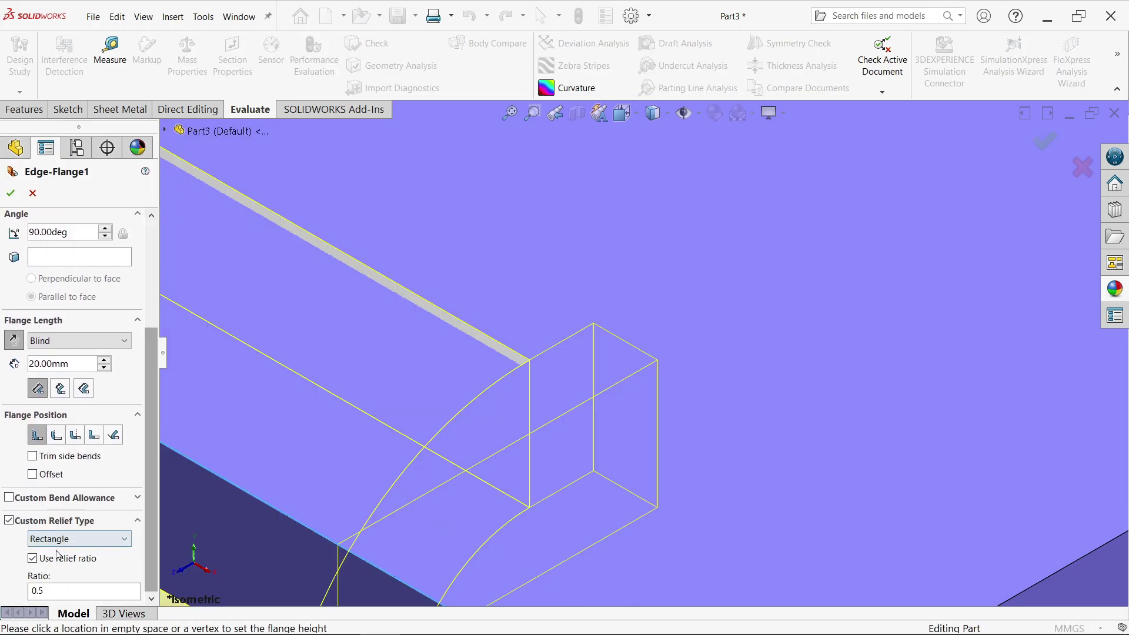
{"action": "left_click", "coordinate": [34, 559]}
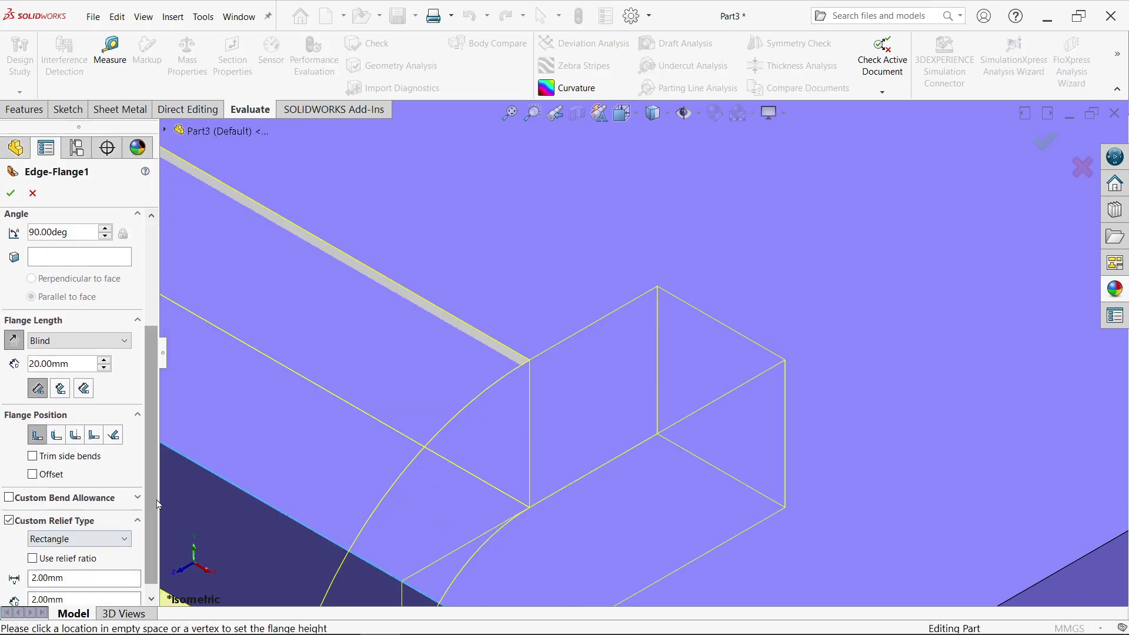
{"action": "scroll", "coordinate": [653, 410], "scroll_direction": "up", "scroll_amount": 3}
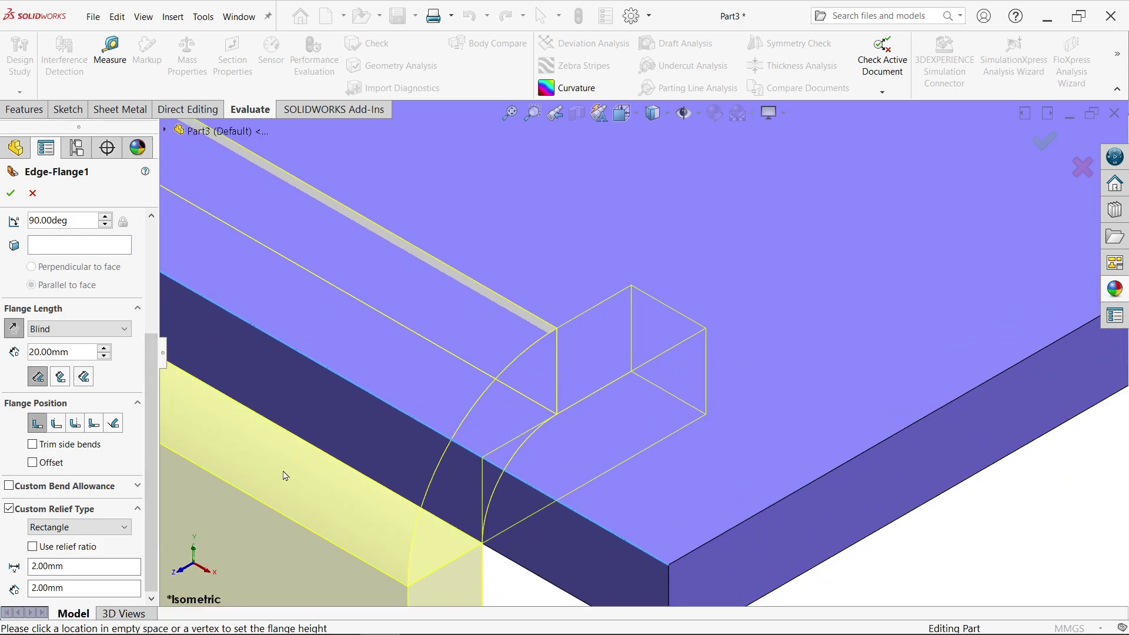
{"action": "double_click", "coordinate": [33, 566]}
{"action": "type", "text": "3"}
{"action": "key", "text": "Tab"}
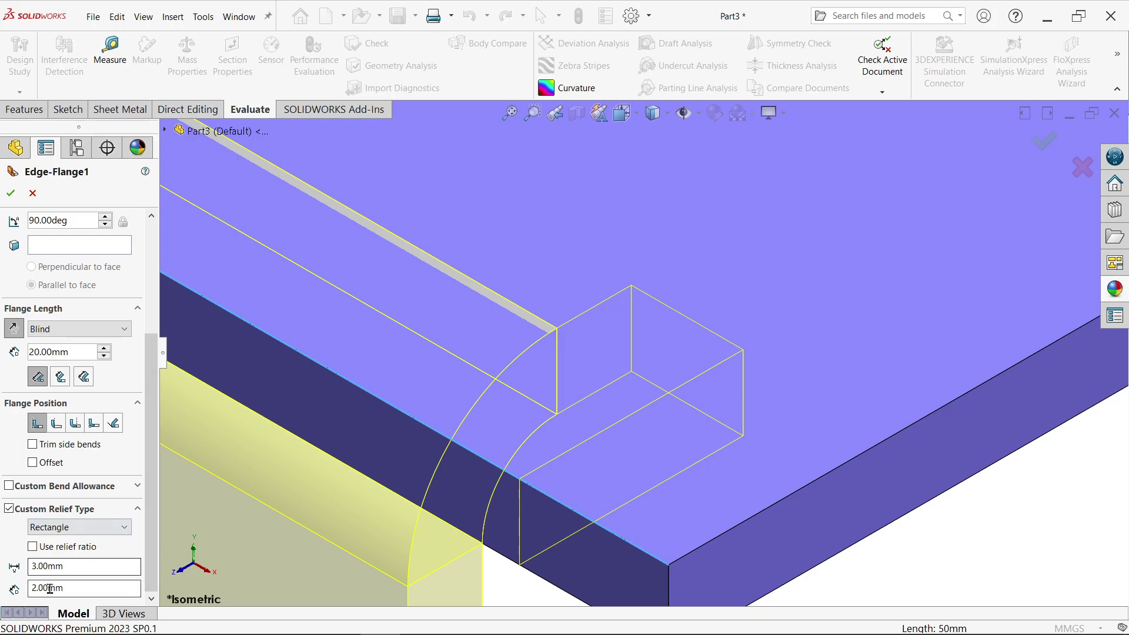
Step: Rebuild the flange, measure the relief edges at 3.00 mm and 2.00 mm, and close Measure
{"action": "left_click", "coordinate": [11, 193]}
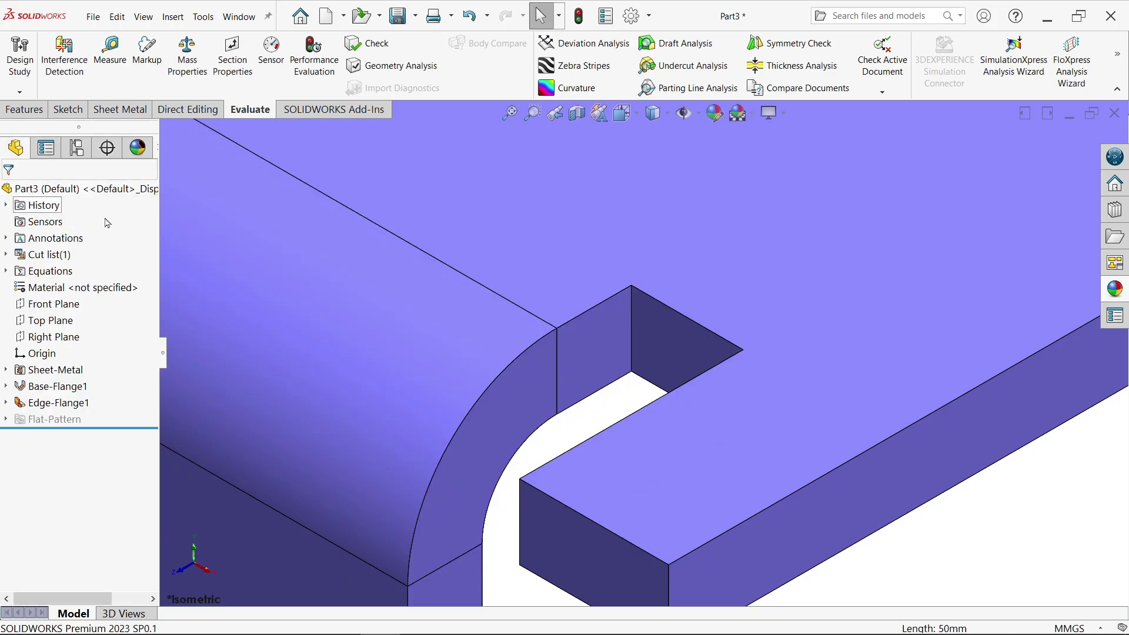
{"action": "left_click", "coordinate": [109, 61]}
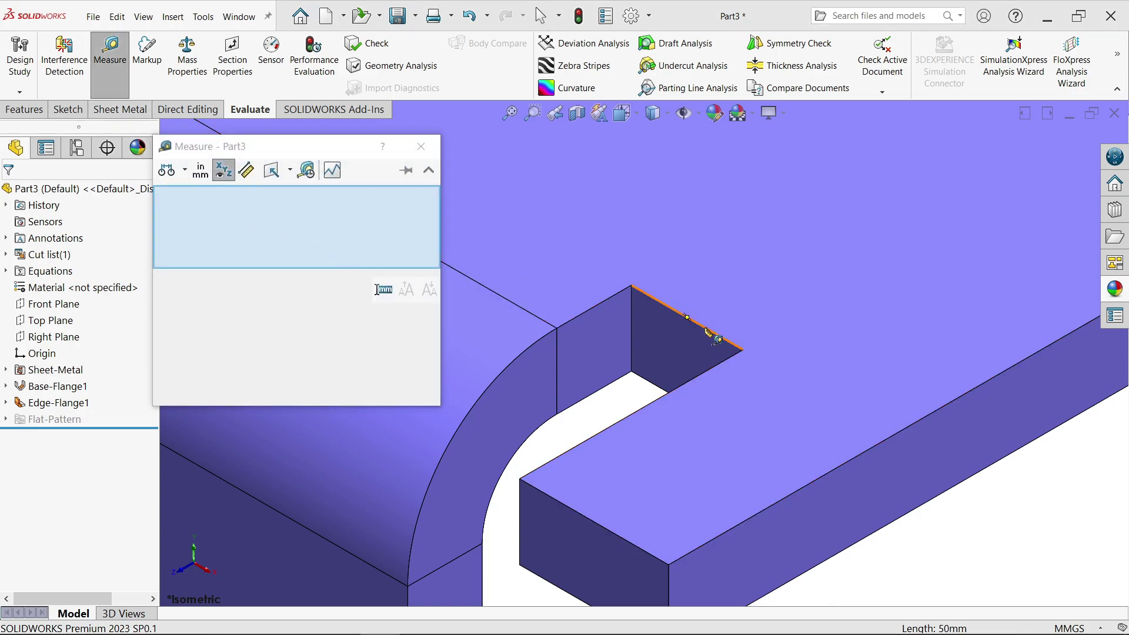
{"action": "left_click", "coordinate": [705, 327]}
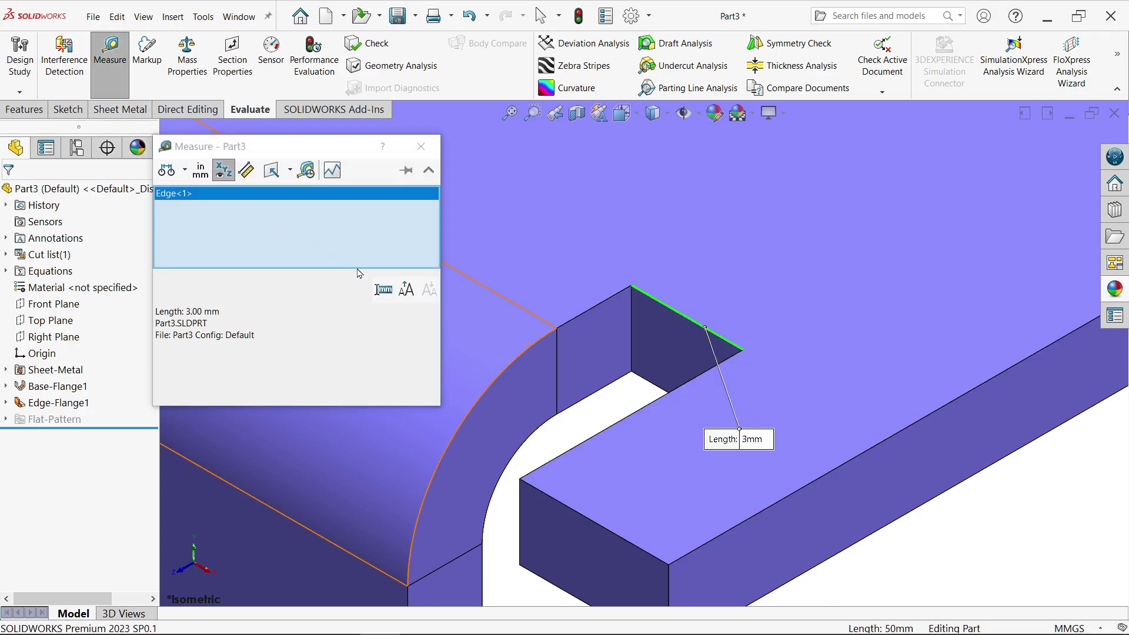
{"action": "right_click", "coordinate": [326, 228]}
{"action": "left_click", "coordinate": [391, 238]}
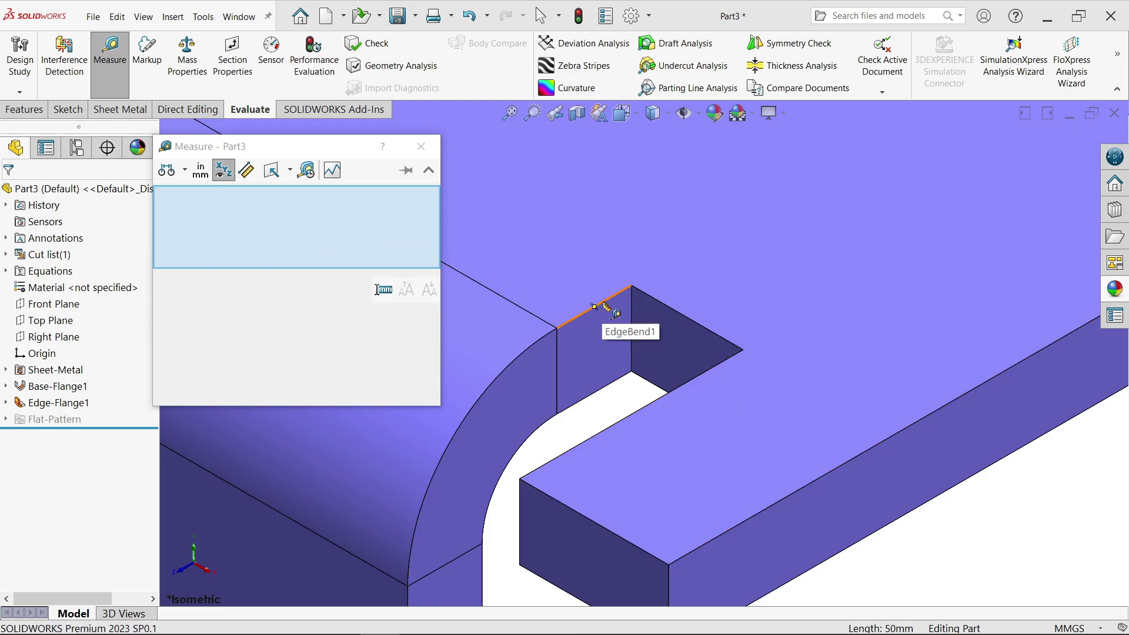
{"action": "left_click", "coordinate": [604, 301]}
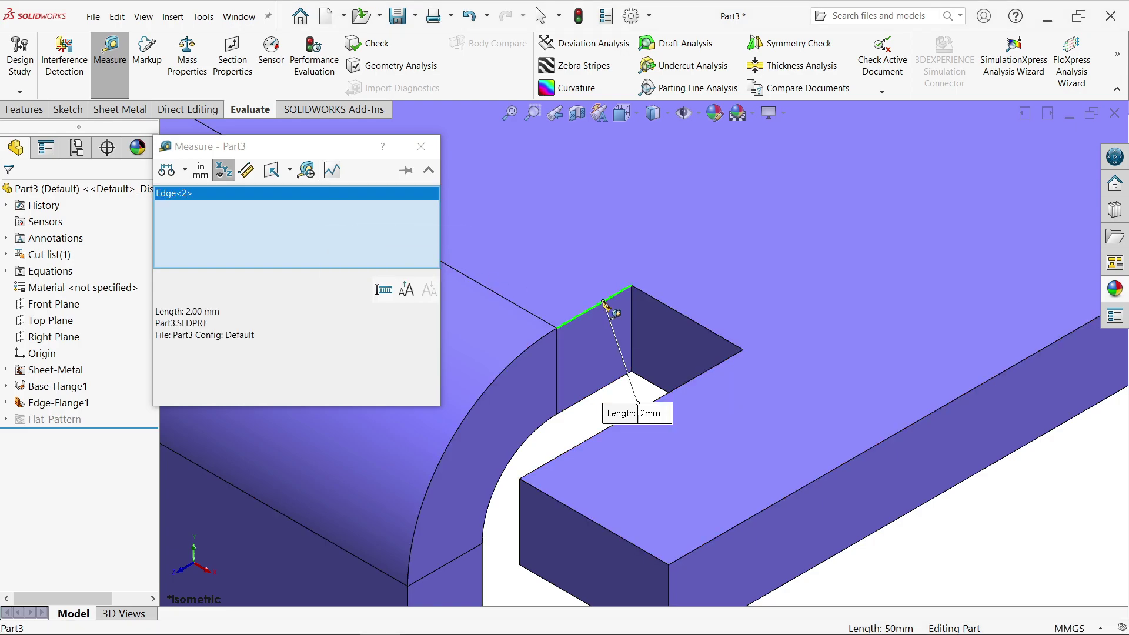
{"action": "left_click", "coordinate": [421, 145]}
Step: Edit Edge-Flange1 to use an Obround relief with relief ratio 2 and rebuild it
{"action": "left_click", "coordinate": [27, 405]}
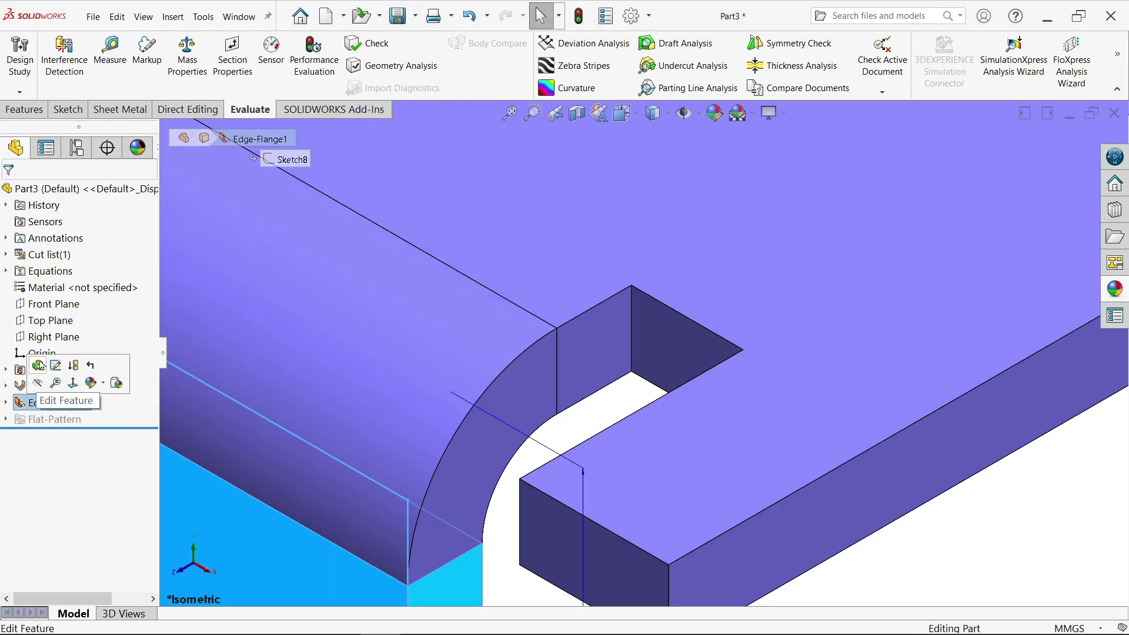
{"action": "left_click", "coordinate": [42, 366]}
{"action": "scroll", "coordinate": [88, 494], "scroll_direction": "down", "scroll_amount": 3}
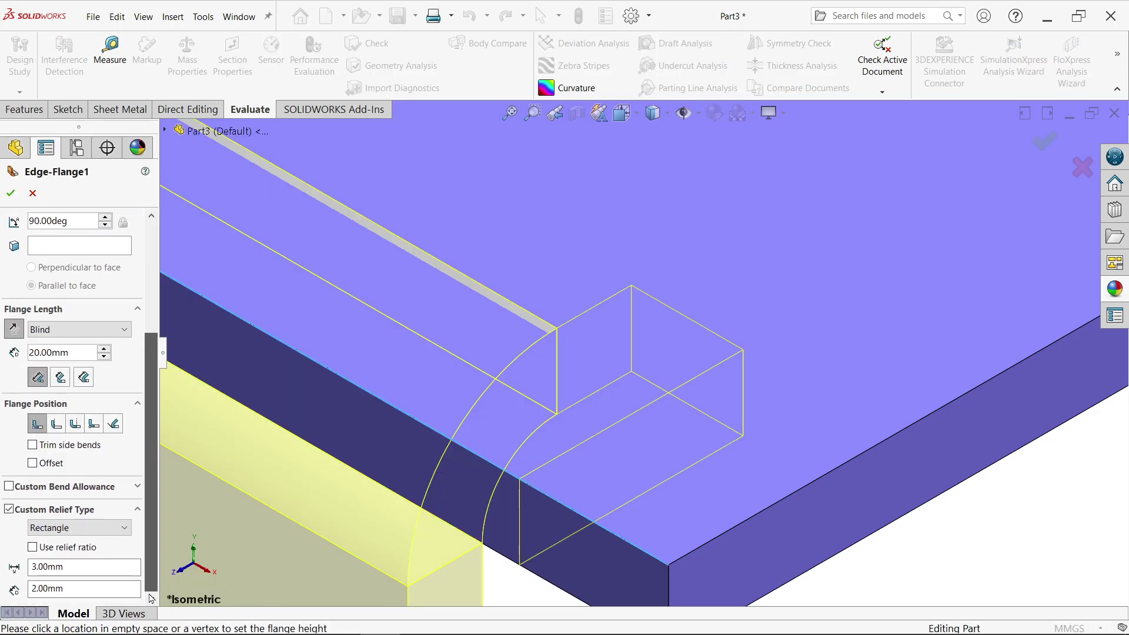
{"action": "left_click", "coordinate": [71, 528]}
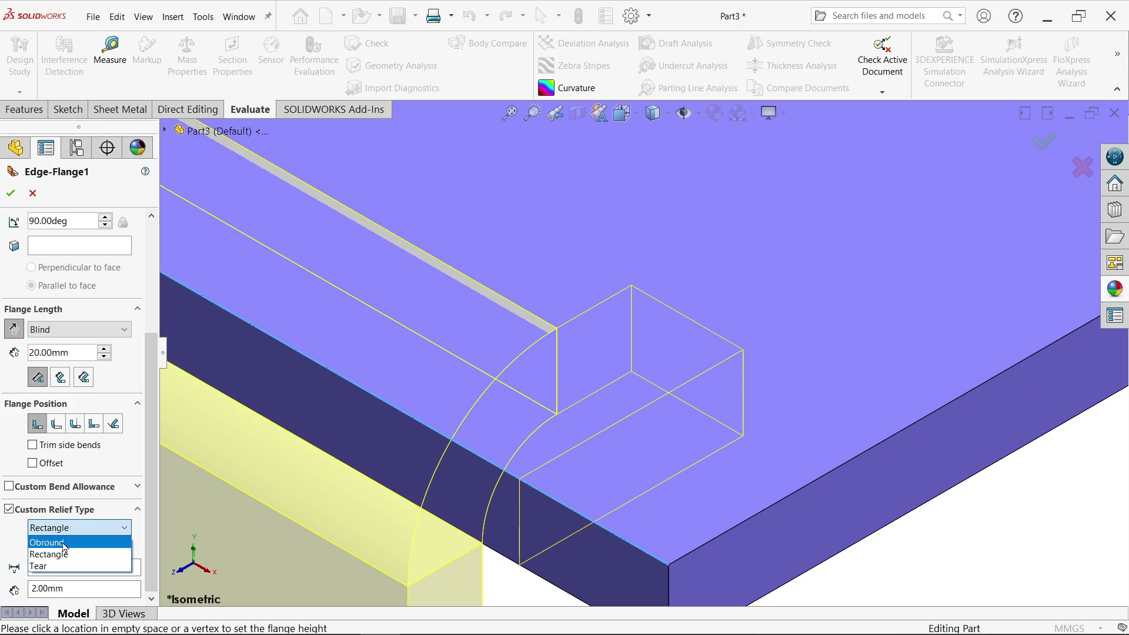
{"action": "left_click", "coordinate": [53, 542]}
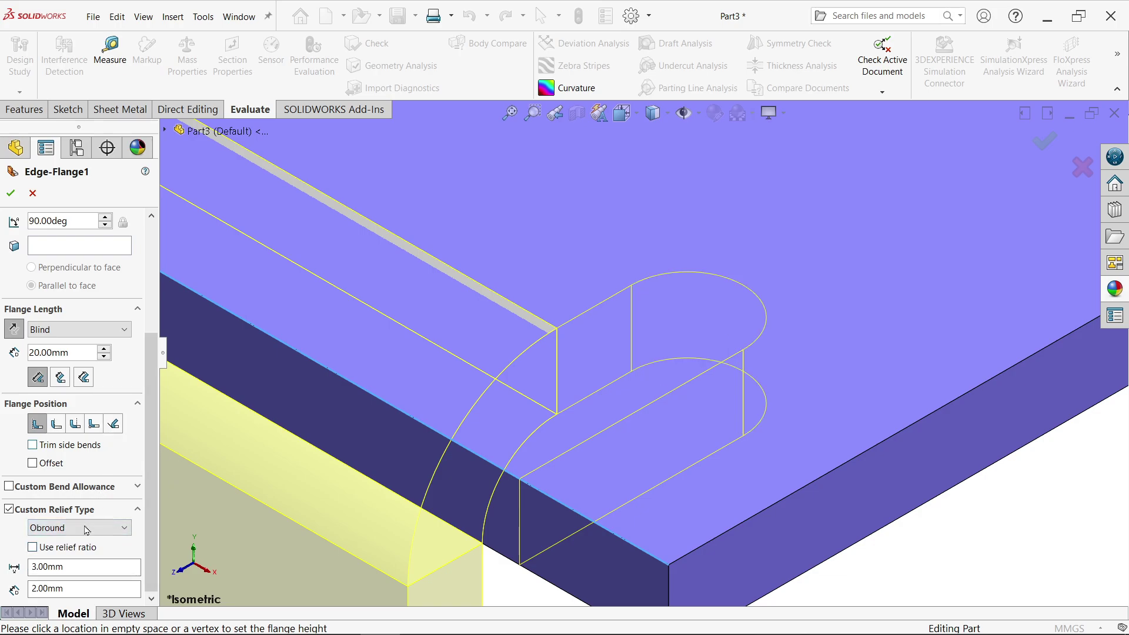
{"action": "left_click", "coordinate": [33, 548]}
{"action": "double_click", "coordinate": [40, 590]}
{"action": "type", "text": "2"}
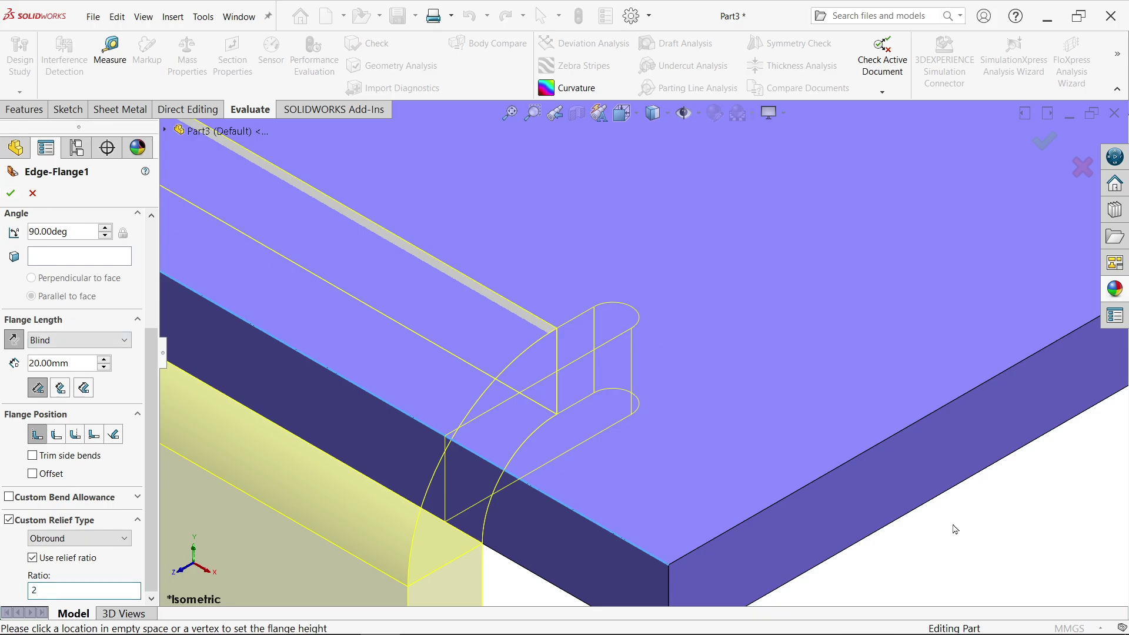
{"action": "left_click", "coordinate": [32, 193]}
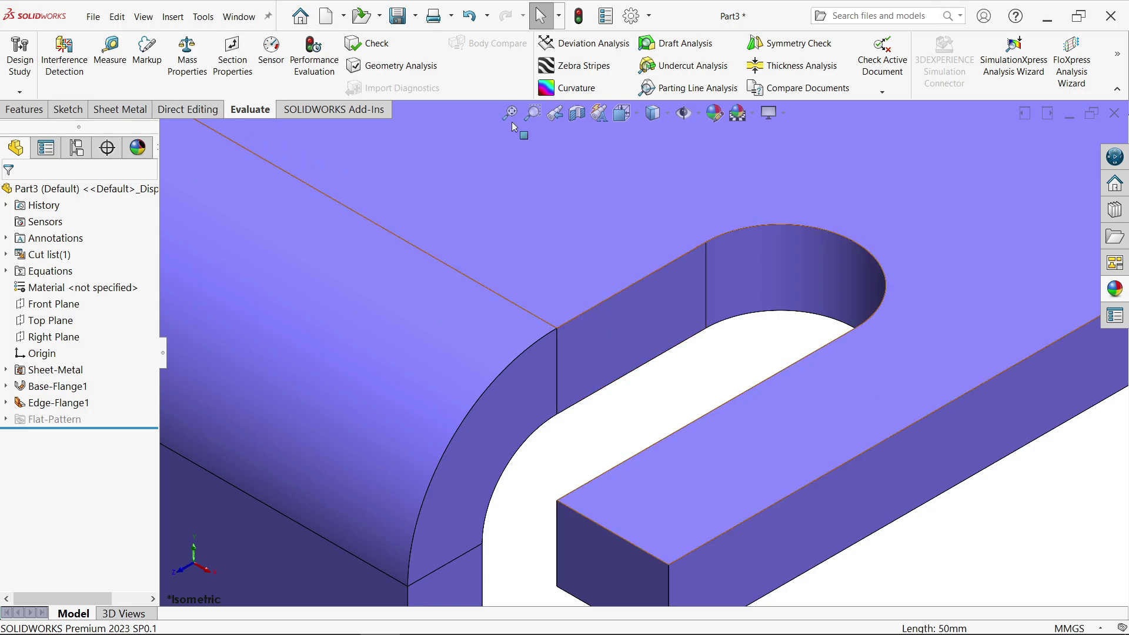
{"action": "scroll", "coordinate": [648, 194], "scroll_direction": "up", "scroll_amount": 5}
{"action": "scroll", "coordinate": [617, 283], "scroll_direction": "up", "scroll_amount": 3}
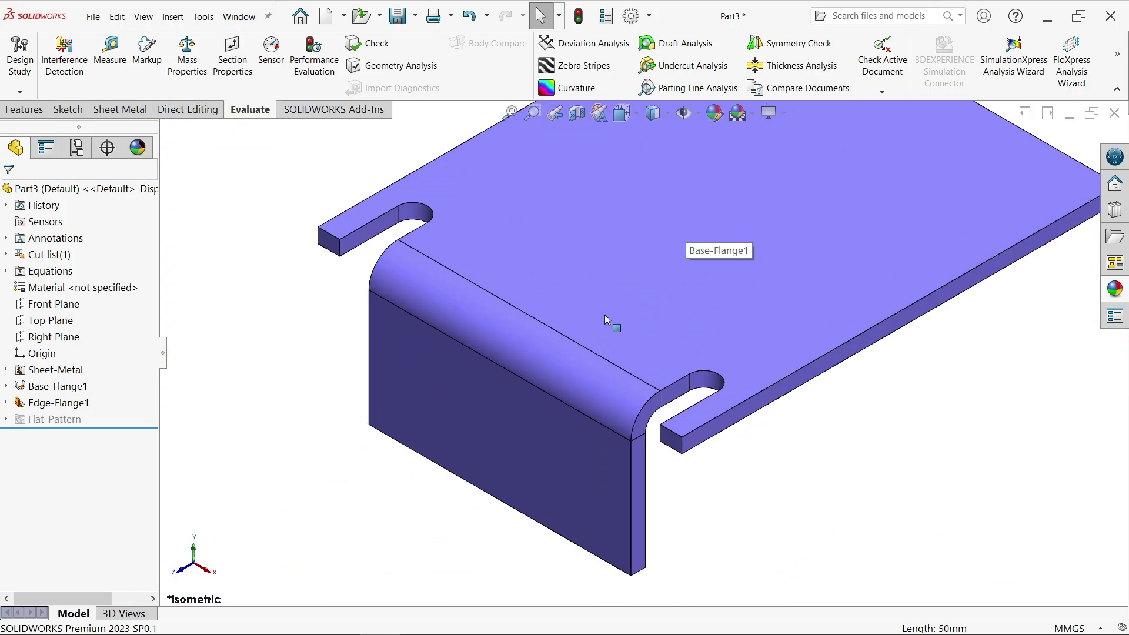
{"action": "left_click", "coordinate": [110, 53]}
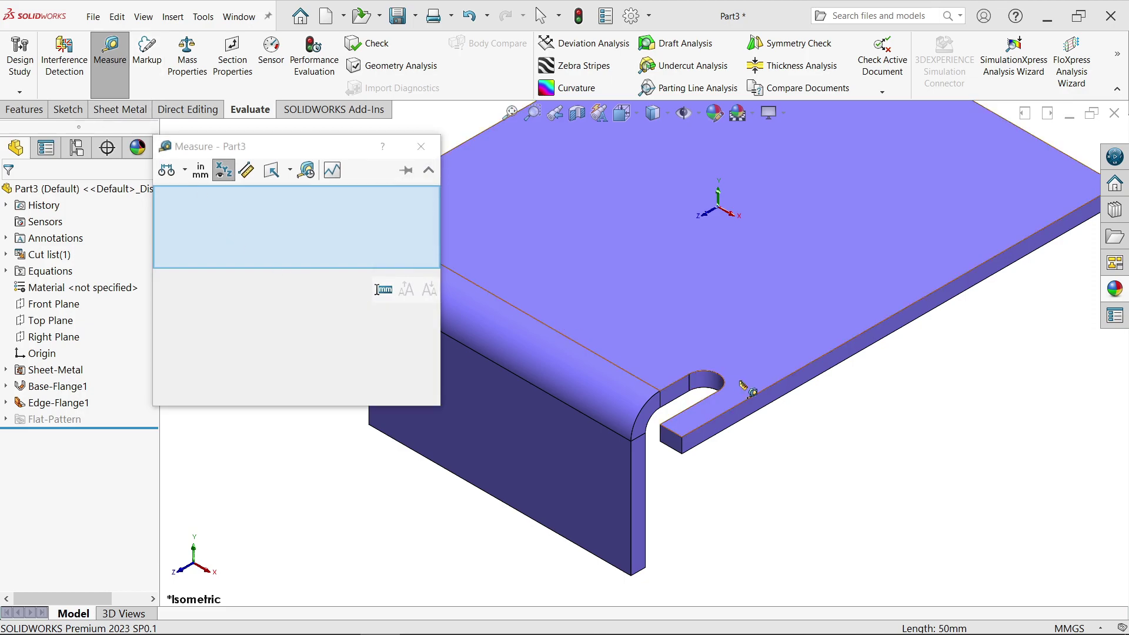
{"action": "scroll", "coordinate": [744, 388], "scroll_direction": "down", "scroll_amount": 4}
{"action": "left_click", "coordinate": [663, 384]}
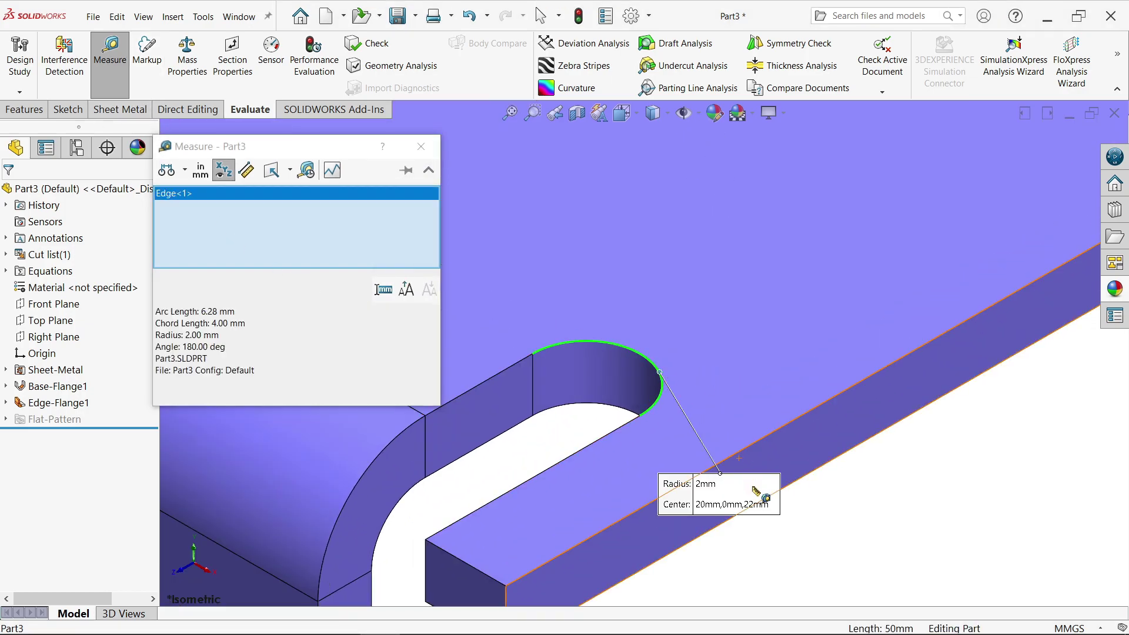
{"action": "right_click", "coordinate": [340, 246]}
{"action": "left_click", "coordinate": [381, 244]}
{"action": "scroll", "coordinate": [534, 366], "scroll_direction": "up", "scroll_amount": 2}
{"action": "scroll", "coordinate": [533, 366], "scroll_direction": "down", "scroll_amount": 2}
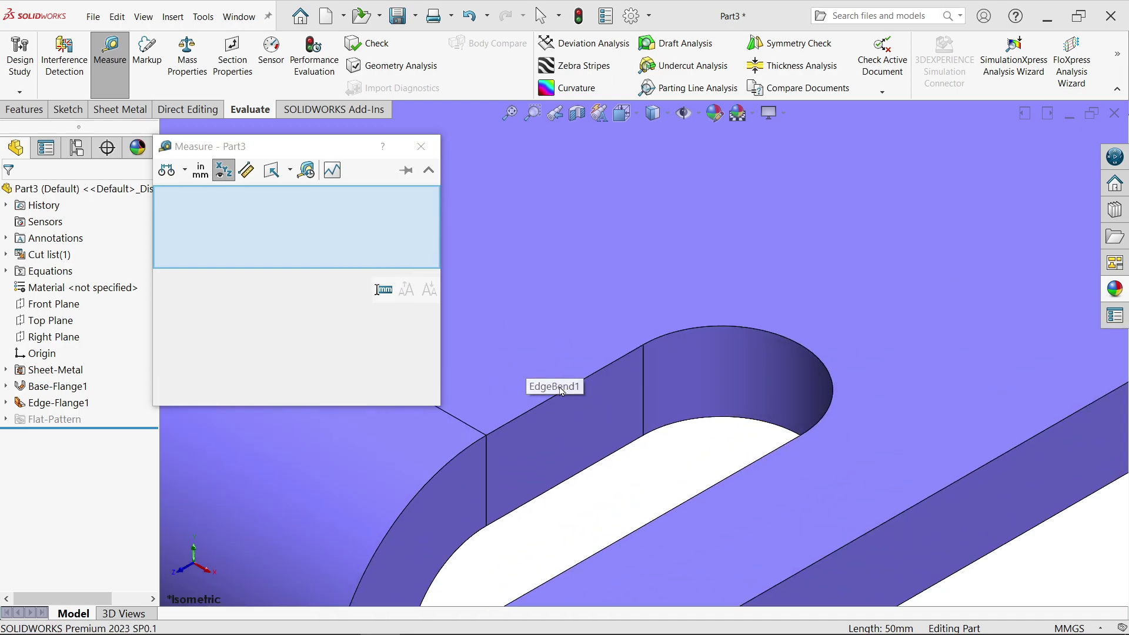
{"action": "left_click", "coordinate": [599, 372]}
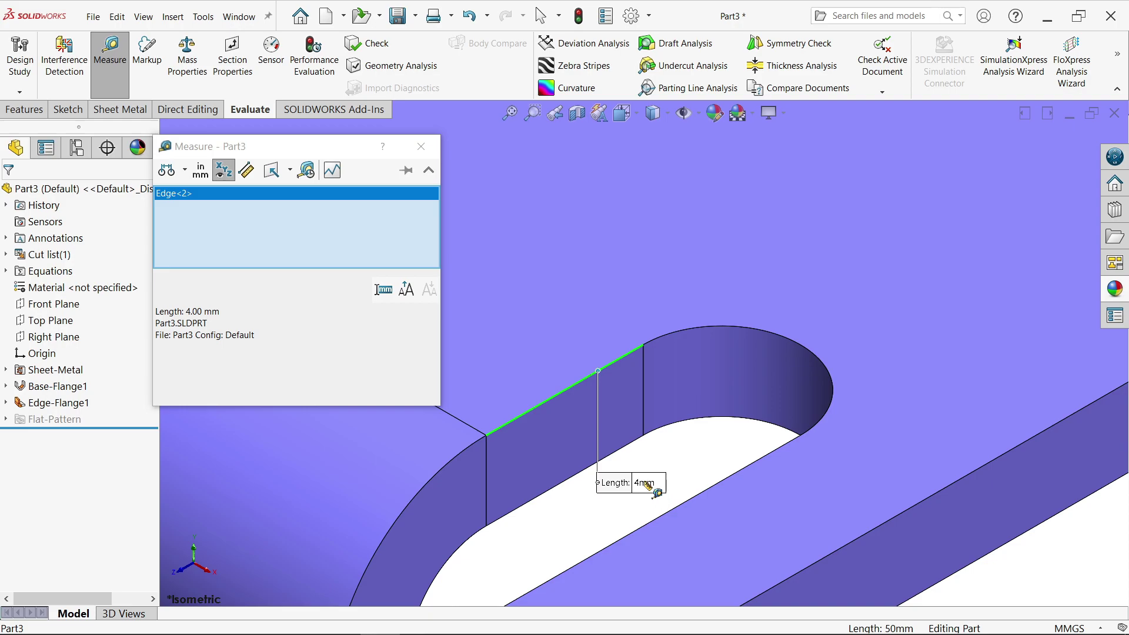
Step: Close Measure, reopen Edge-Flange1, turn off relief ratio and choose Tear relief
{"action": "left_click", "coordinate": [420, 146]}
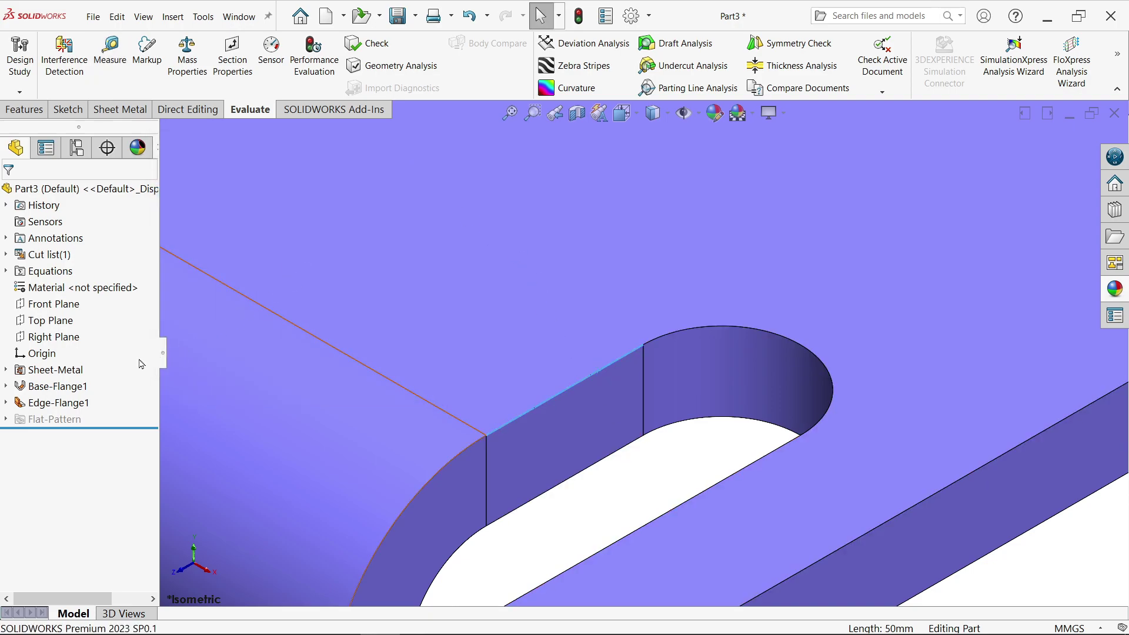
{"action": "left_click", "coordinate": [51, 403]}
{"action": "left_click", "coordinate": [76, 371]}
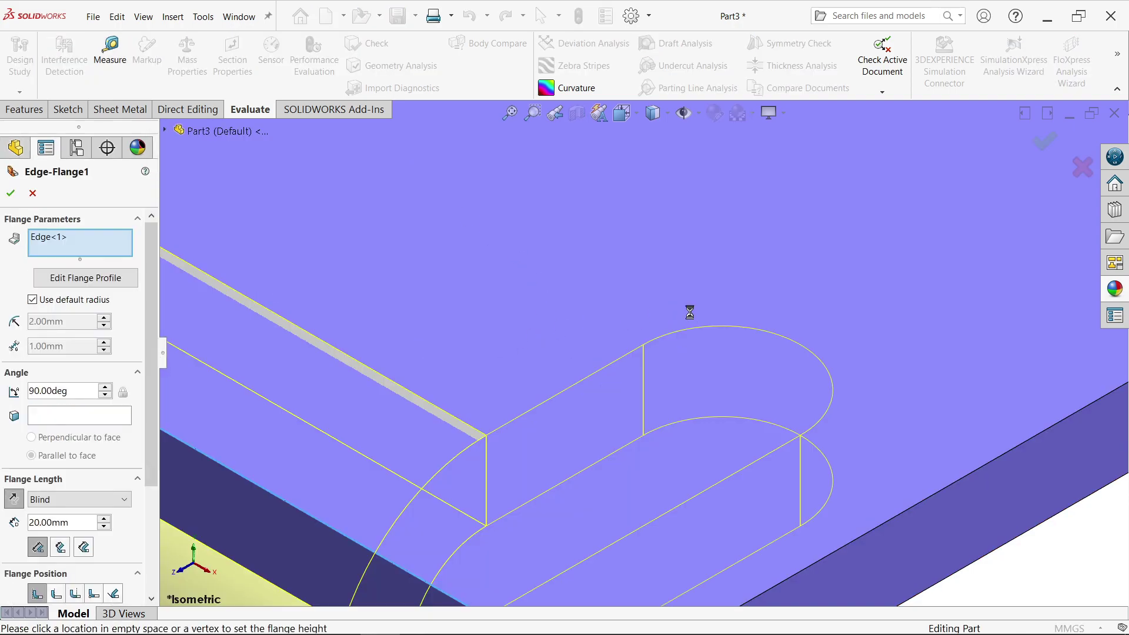
{"action": "key", "text": "f"}
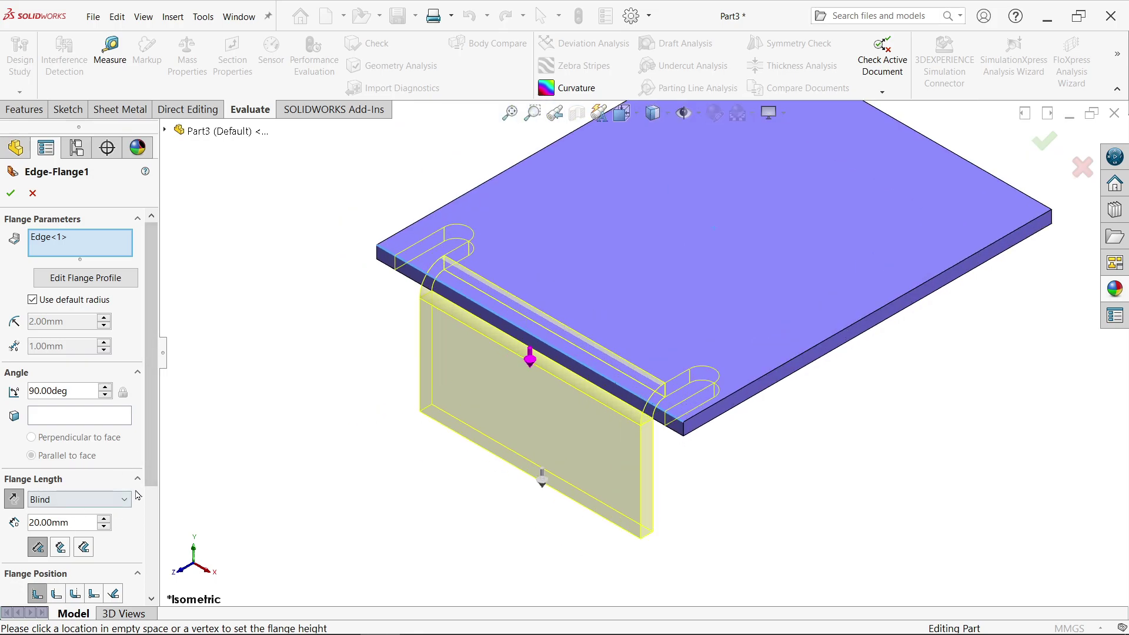
{"action": "scroll", "coordinate": [69, 569], "scroll_direction": "down", "scroll_amount": 5}
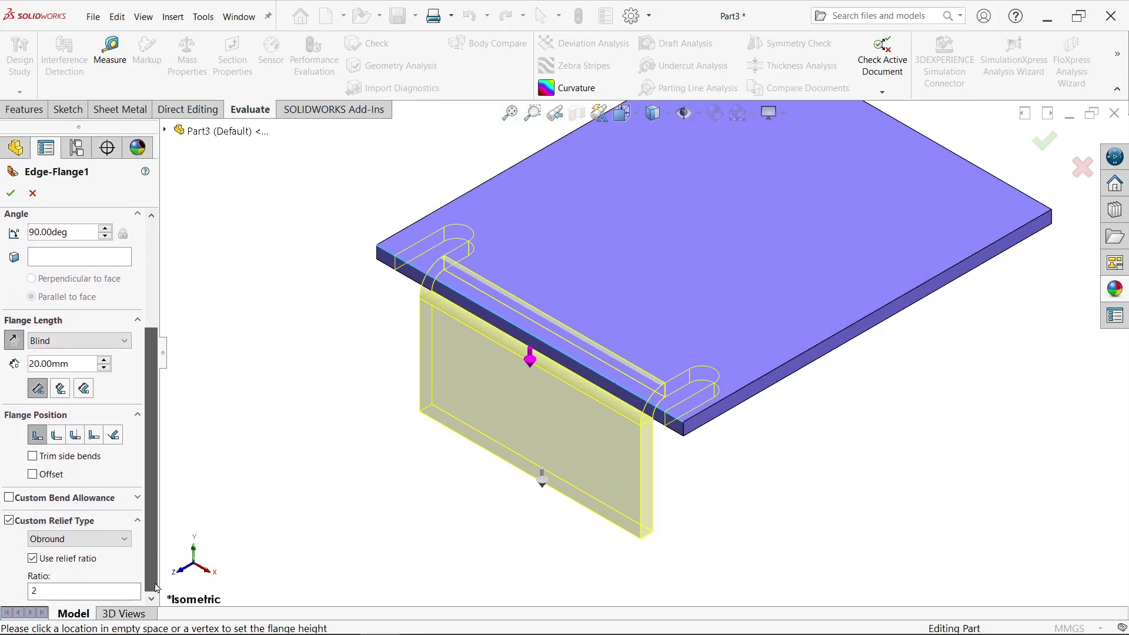
{"action": "left_click", "coordinate": [69, 561]}
{"action": "scroll", "coordinate": [78, 547], "scroll_direction": "down", "scroll_amount": 1}
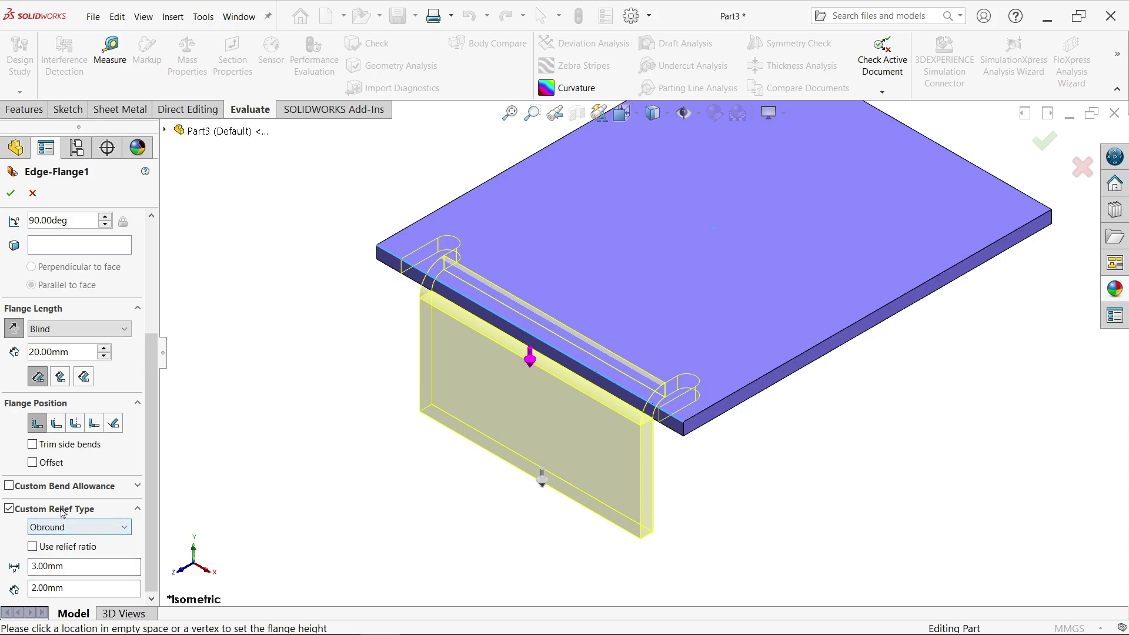
{"action": "left_click", "coordinate": [61, 532]}
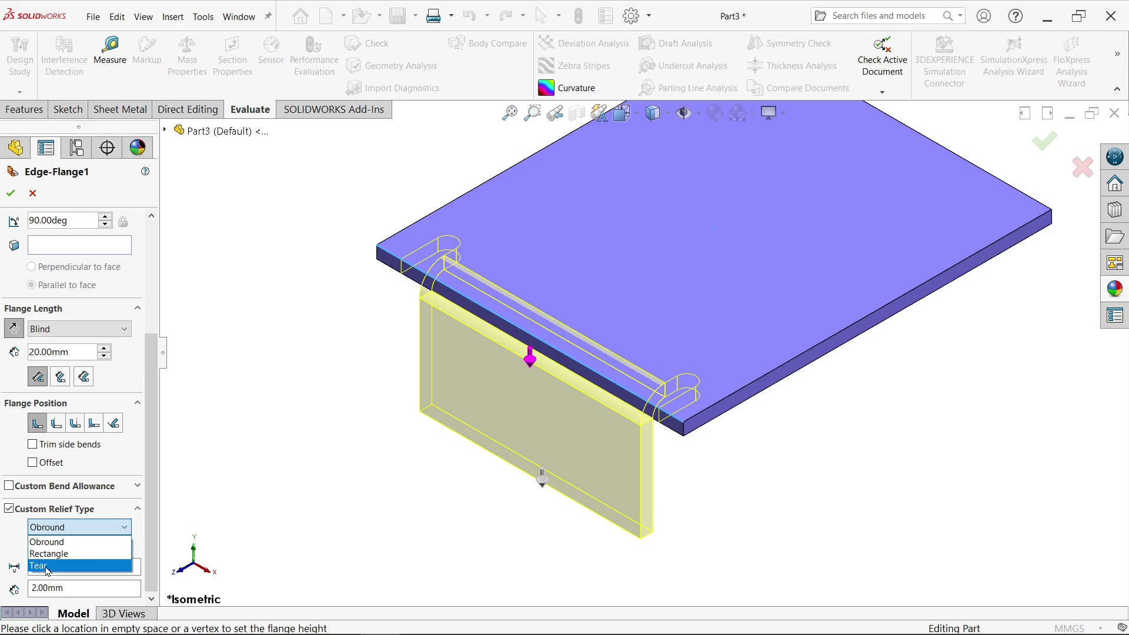
{"action": "left_click", "coordinate": [47, 566]}
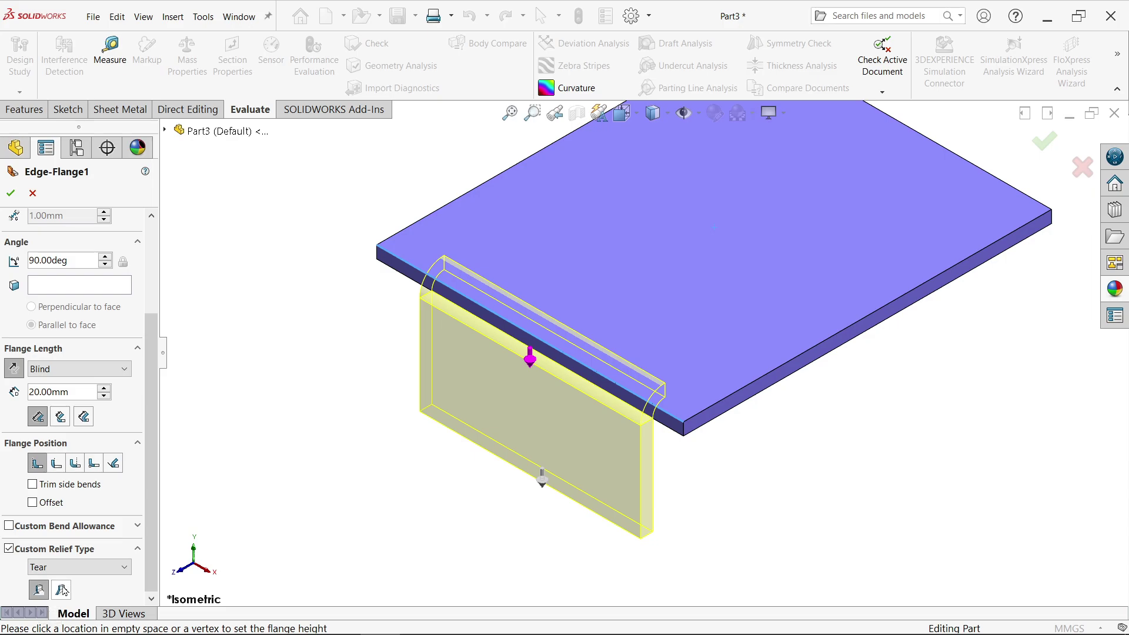
Step: Apply the tear relief to Edge-Flange1, check the corner, and reopen the feature
{"action": "left_click", "coordinate": [12, 195]}
{"action": "scroll", "coordinate": [685, 410], "scroll_direction": "down", "scroll_amount": 2}
{"action": "scroll", "coordinate": [684, 410], "scroll_direction": "down", "scroll_amount": 2}
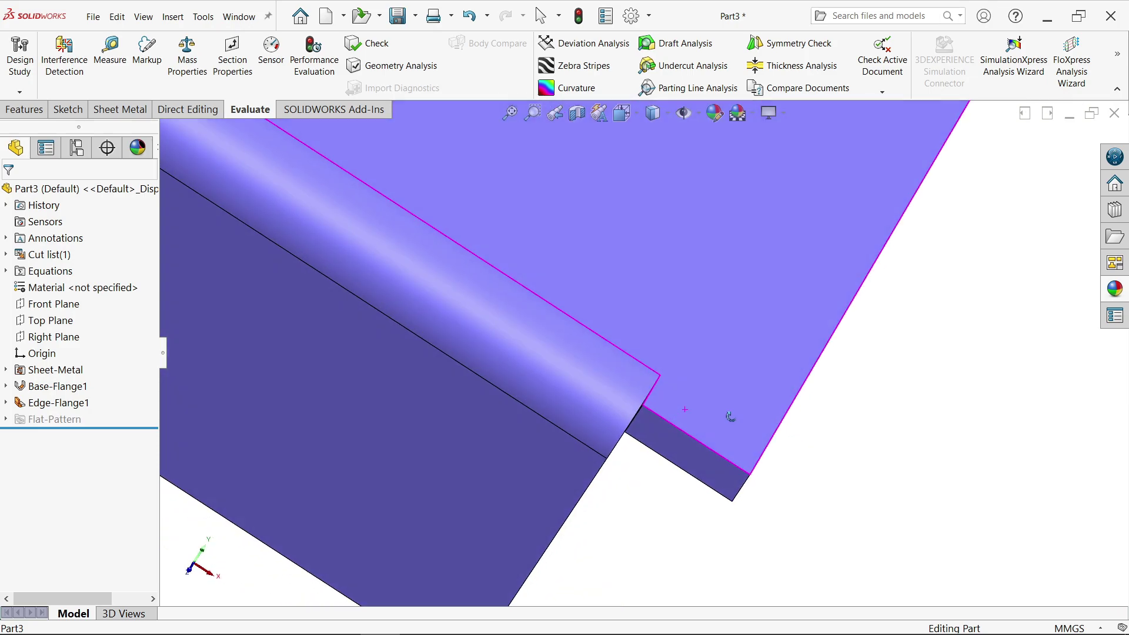
{"action": "mouse_move", "coordinate": [750, 416]}
{"action": "middle_mouse_down"}
{"action": "mouse_move", "coordinate": [674, 413]}
{"action": "mouse_move", "coordinate": [679, 404]}
{"action": "middle_mouse_up"}
{"action": "left_click", "coordinate": [42, 404]}
{"action": "left_click", "coordinate": [51, 369]}
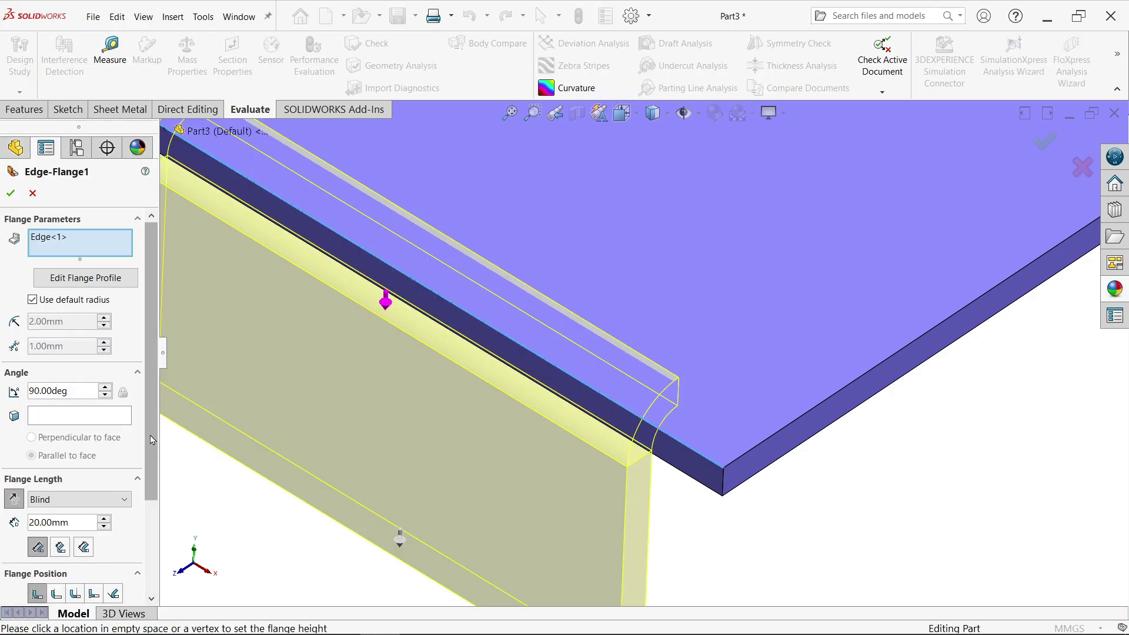
{"action": "scroll", "coordinate": [153, 440], "scroll_direction": "down", "scroll_amount": 3}
Step: Switch Edge-Flange1 to the second tear relief style, inspect the corner, and reopen its definition
{"action": "left_click", "coordinate": [61, 590]}
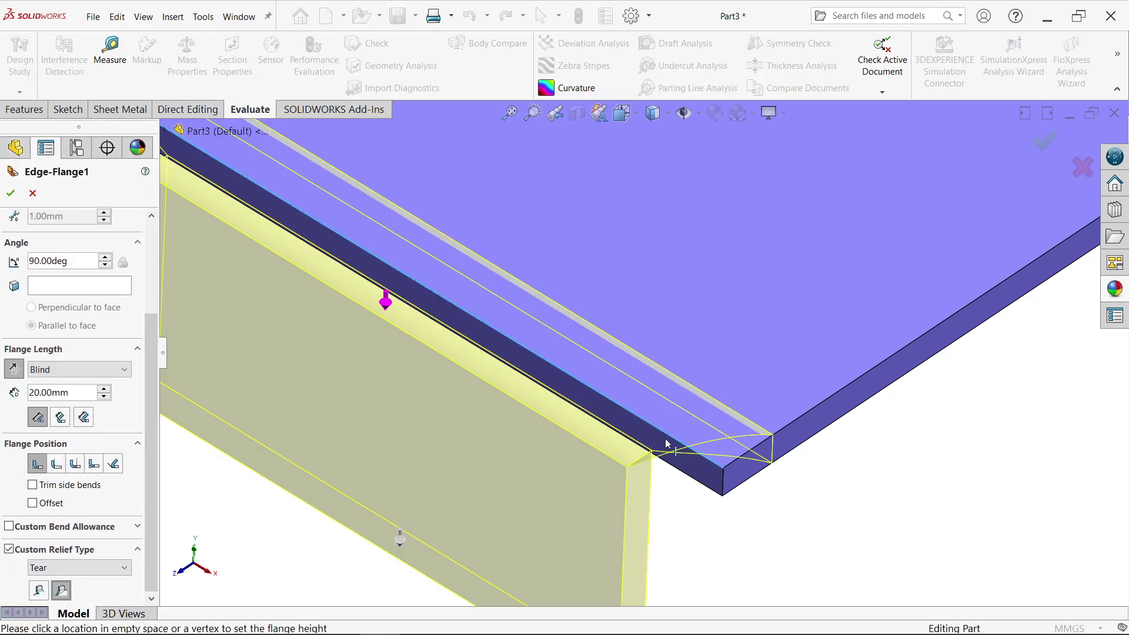
{"action": "left_click", "coordinate": [10, 194]}
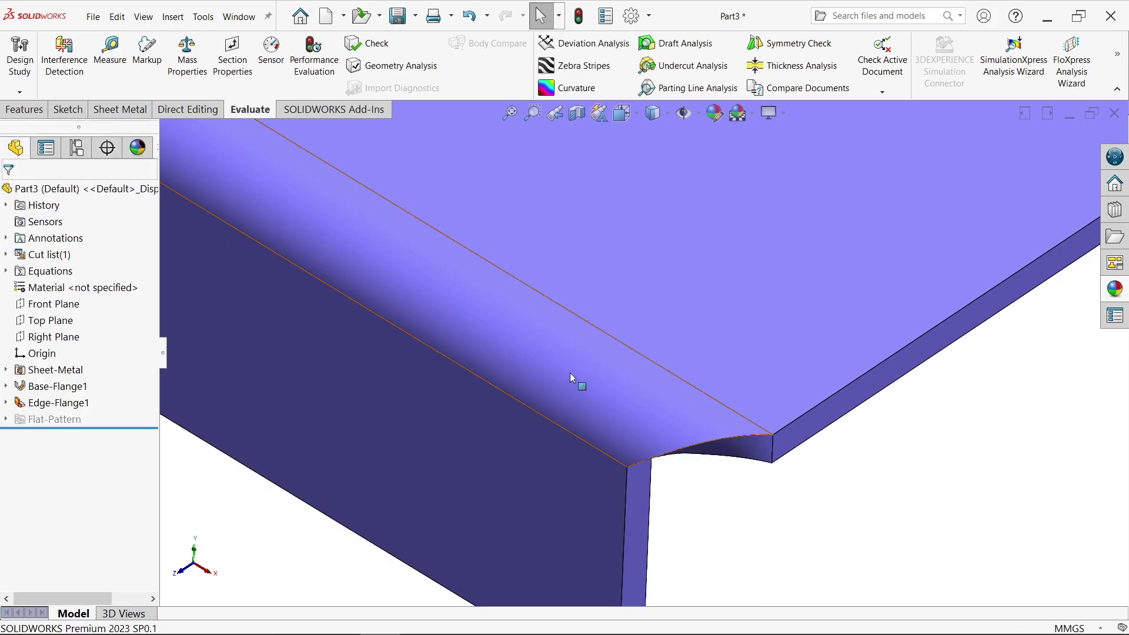
{"action": "scroll", "coordinate": [570, 374], "scroll_direction": "up", "scroll_amount": 5}
{"action": "scroll", "coordinate": [675, 379], "scroll_direction": "down", "scroll_amount": 3}
{"action": "mouse_move", "coordinate": [676, 379]}
{"action": "middle_mouse_down"}
{"action": "mouse_move", "coordinate": [670, 144]}
{"action": "mouse_move", "coordinate": [661, 144]}
{"action": "mouse_move", "coordinate": [668, 396]}
{"action": "mouse_move", "coordinate": [668, 308]}
{"action": "mouse_move", "coordinate": [655, 341]}
{"action": "middle_mouse_up"}
{"action": "left_click", "coordinate": [37, 405]}
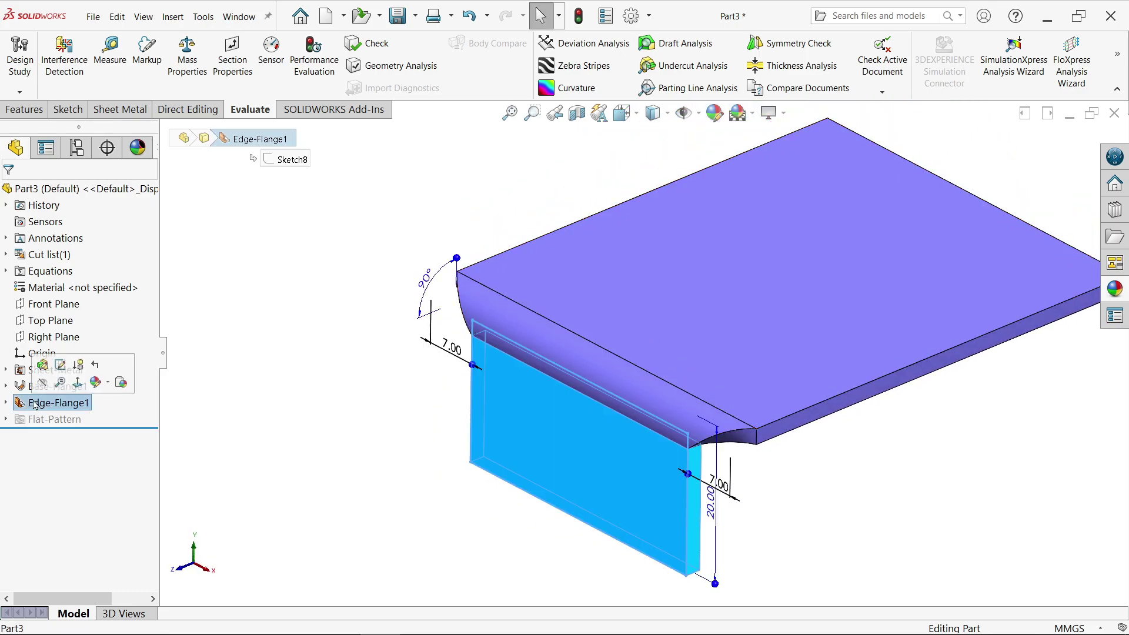
{"action": "left_click", "coordinate": [40, 362]}
{"action": "scroll", "coordinate": [40, 441], "scroll_direction": "down", "scroll_amount": 3}
{"action": "scroll", "coordinate": [40, 530], "scroll_direction": "down", "scroll_amount": 3}
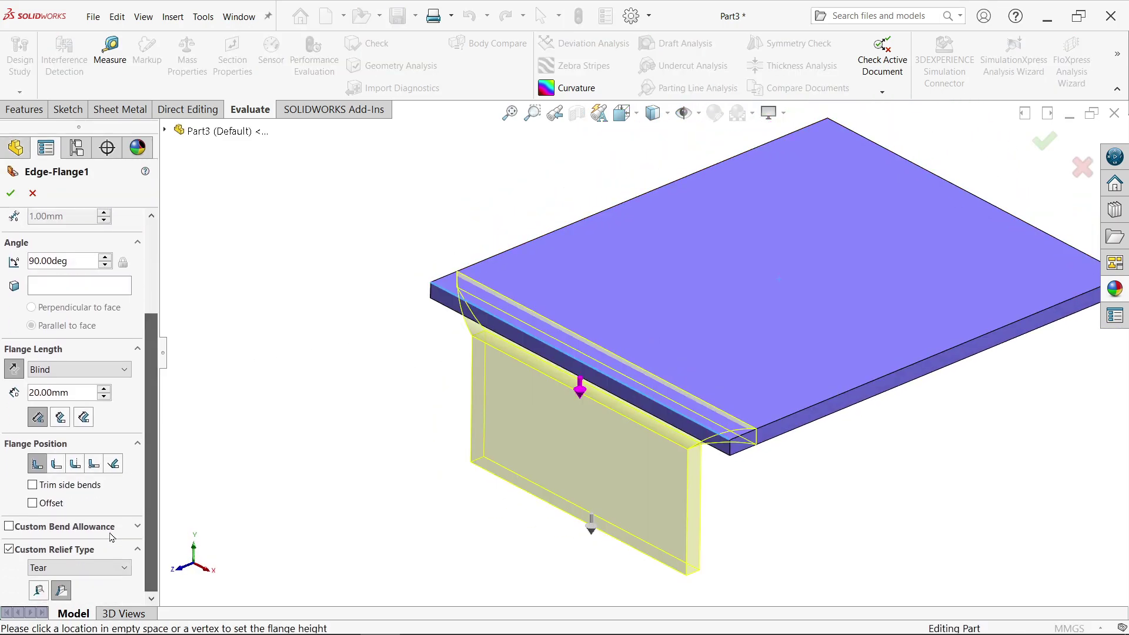
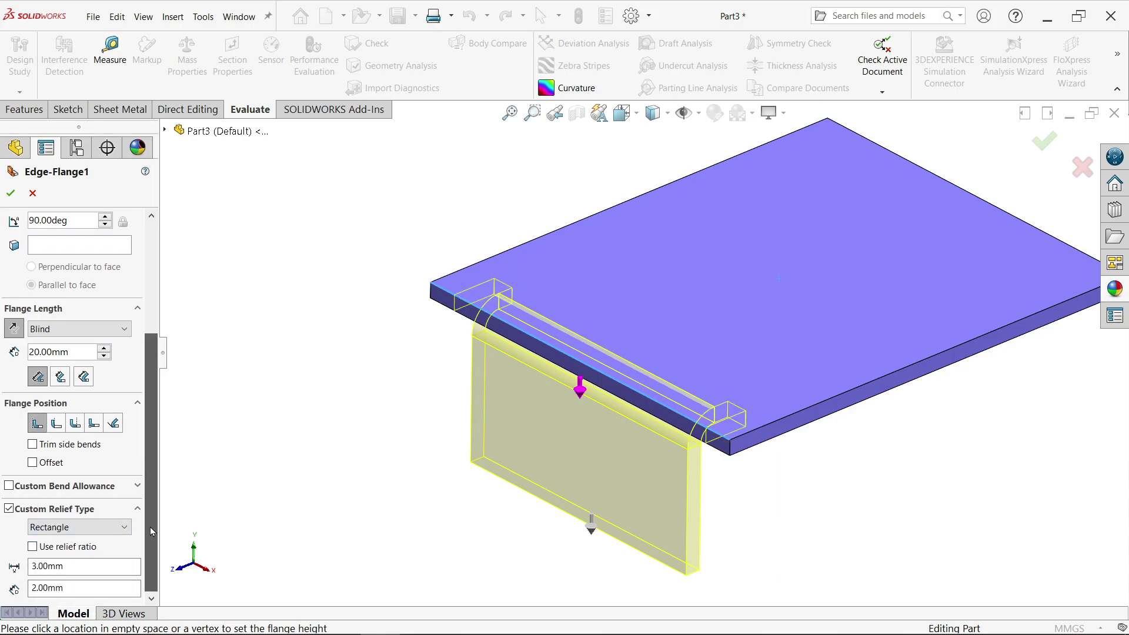
Step: Enable Use relief ratio and set the edge flange's rectangular relief ratio to 1
{"action": "left_click", "coordinate": [67, 547]}
{"action": "double_click", "coordinate": [38, 590]}
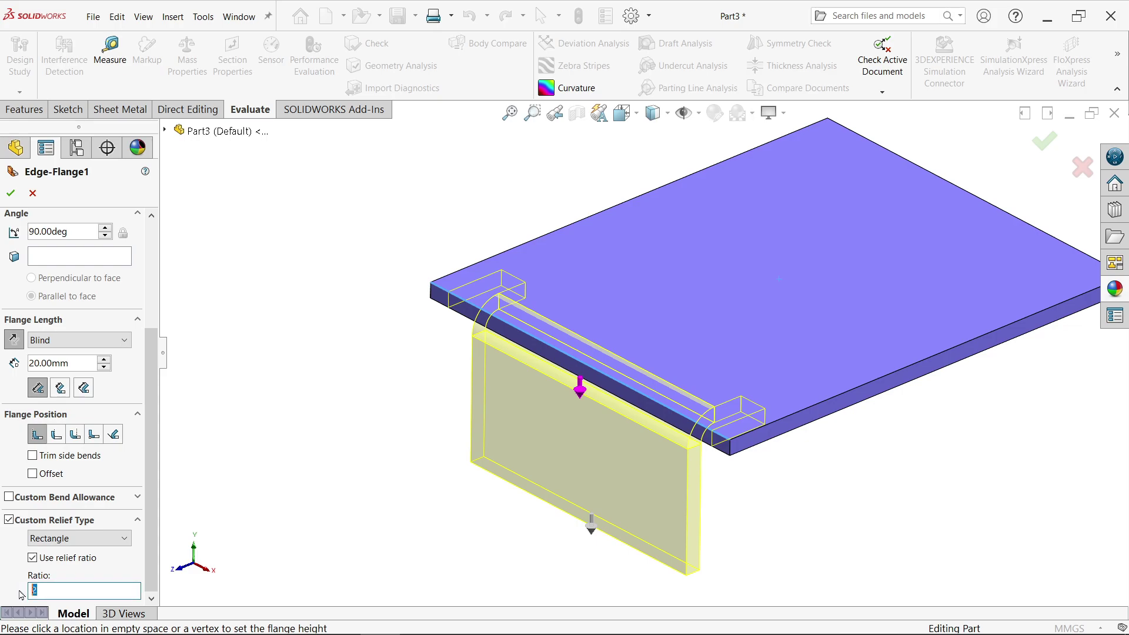
{"action": "type", "text": "1"}
{"action": "key", "text": "Return"}
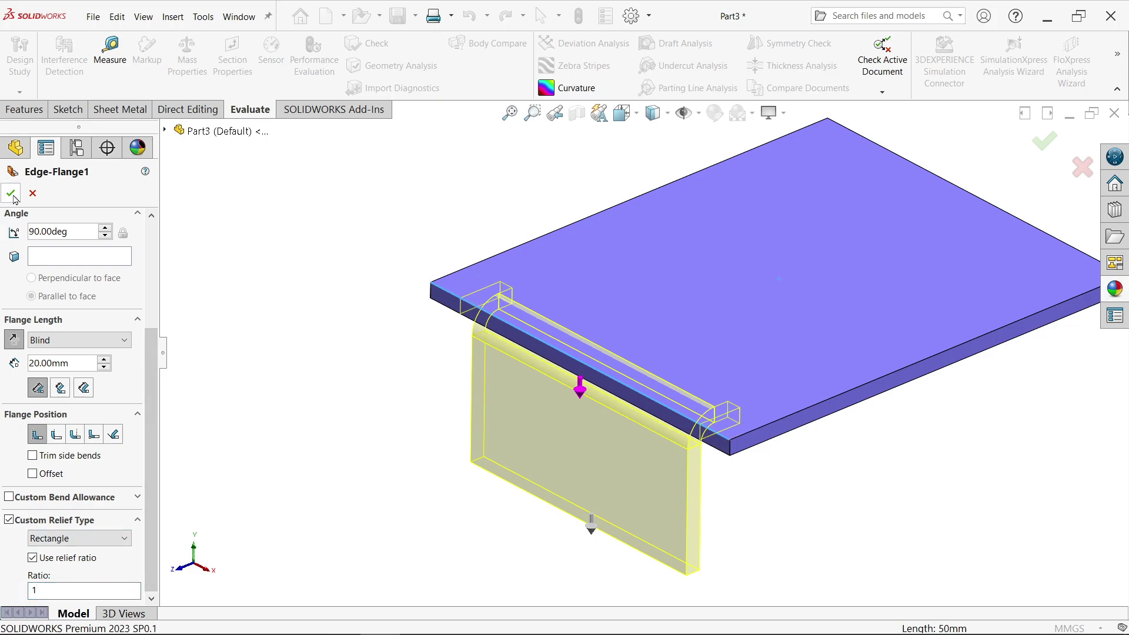
Step: Accept Edge-Flange1 and inspect the lengths of two adjacent relief notch edges
{"action": "left_click", "coordinate": [10, 195]}
{"action": "scroll", "coordinate": [736, 418], "scroll_direction": "down", "scroll_amount": 5}
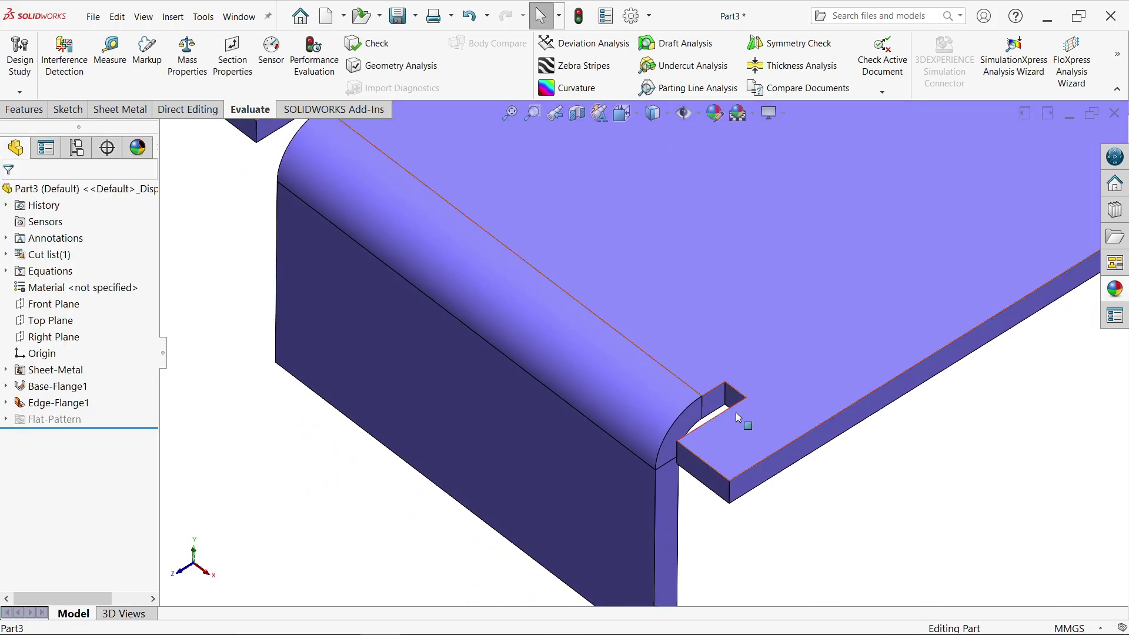
{"action": "scroll", "coordinate": [735, 405], "scroll_direction": "down", "scroll_amount": 3}
{"action": "left_click", "coordinate": [641, 361]}
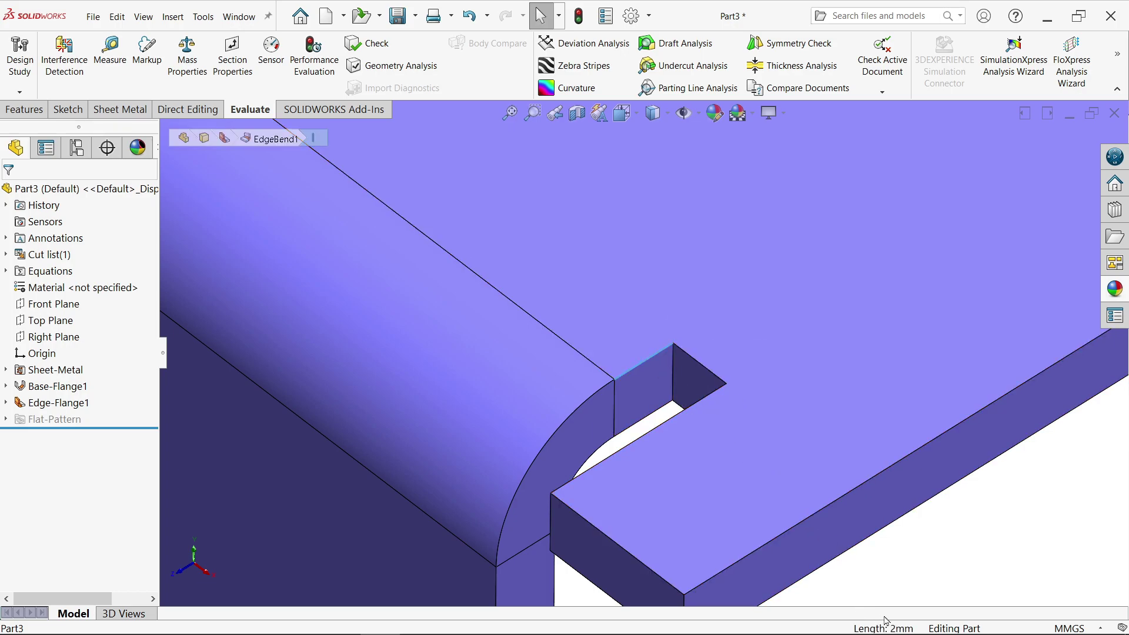
{"action": "left_click", "coordinate": [714, 377]}
{"action": "scroll", "coordinate": [714, 377], "scroll_direction": "up", "scroll_amount": 1}
{"action": "left_click", "coordinate": [902, 536]}
{"action": "scroll", "coordinate": [721, 357], "scroll_direction": "up", "scroll_amount": 3}
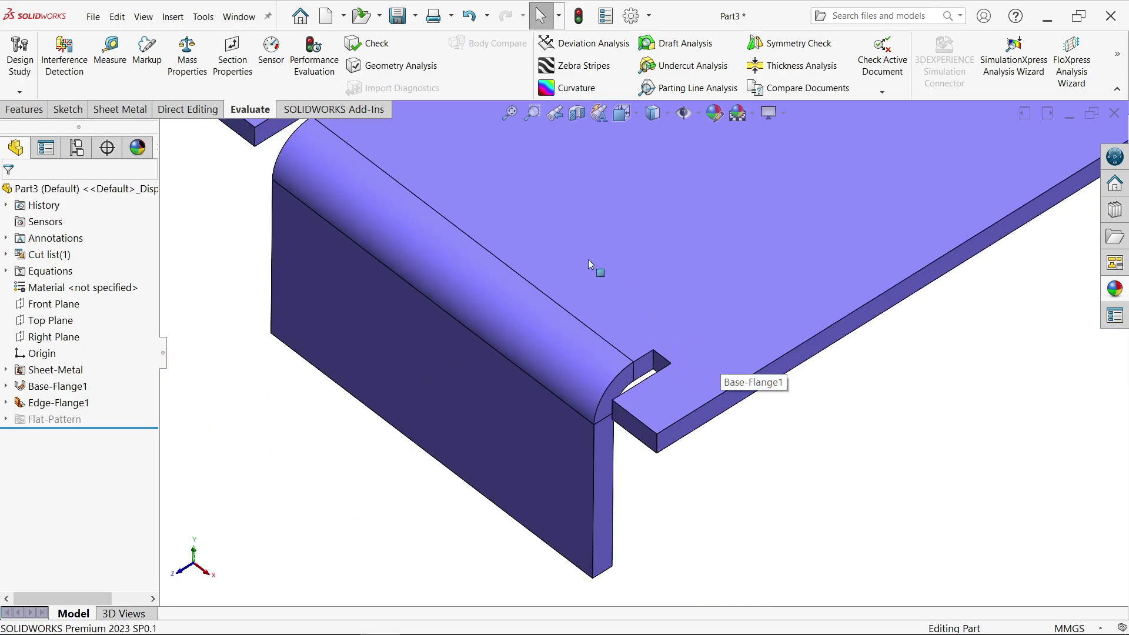
{"action": "scroll", "coordinate": [589, 260], "scroll_direction": "up", "scroll_amount": 2}
{"action": "scroll", "coordinate": [581, 236], "scroll_direction": "down", "scroll_amount": 2}
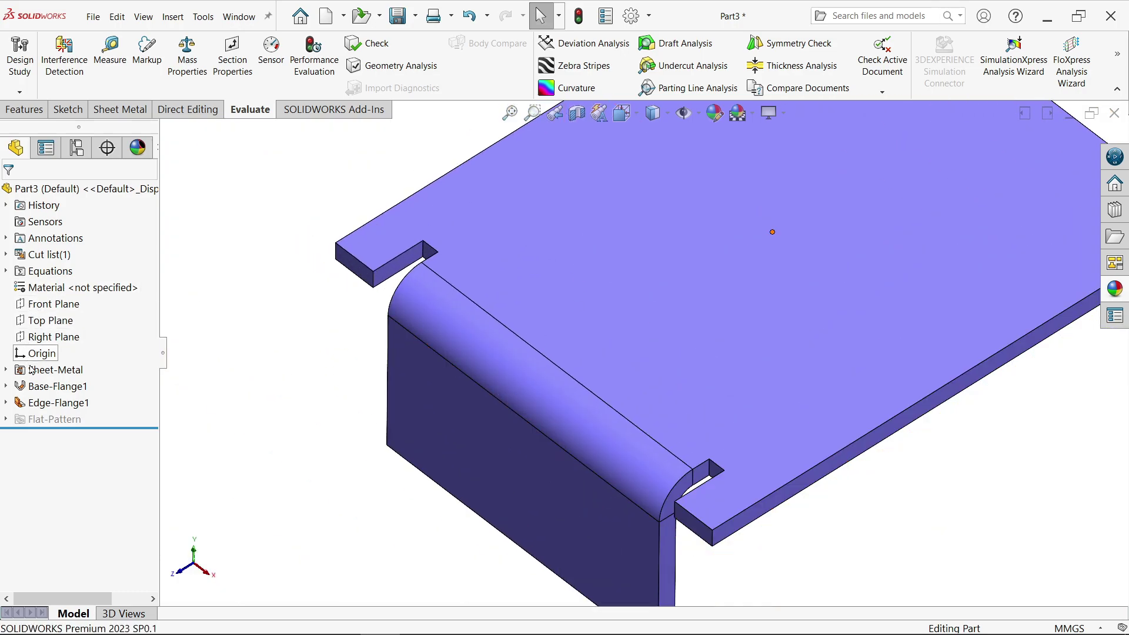
Step: Expand the Sheet-Metal entry in the feature tree and select Sheet-Metal1
{"action": "left_click", "coordinate": [53, 370]}
{"action": "double_click", "coordinate": [55, 370]}
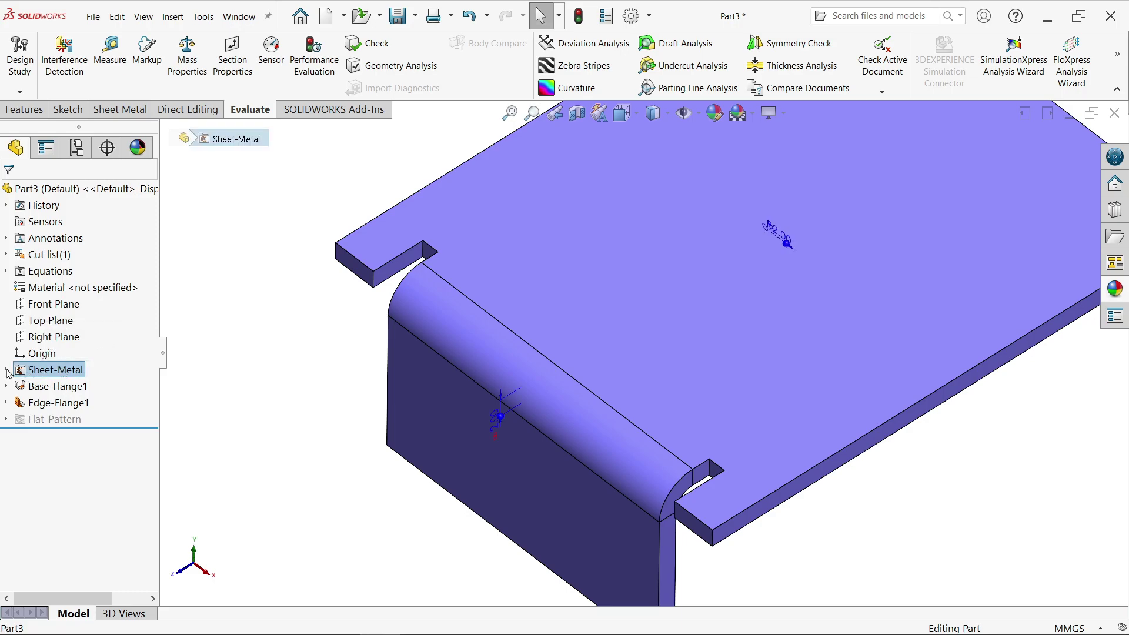
{"action": "left_click", "coordinate": [61, 388]}
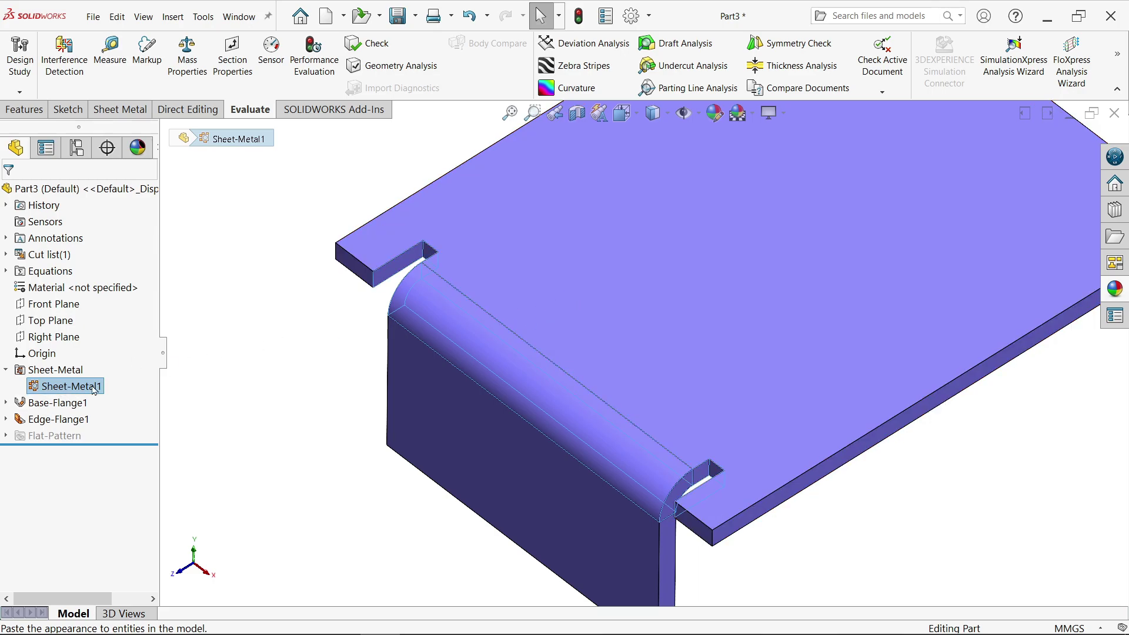
Step: Edit the Sheet-Metal feature, changing its Auto Relief ratio from 1 to 2
{"action": "right_click", "coordinate": [49, 375]}
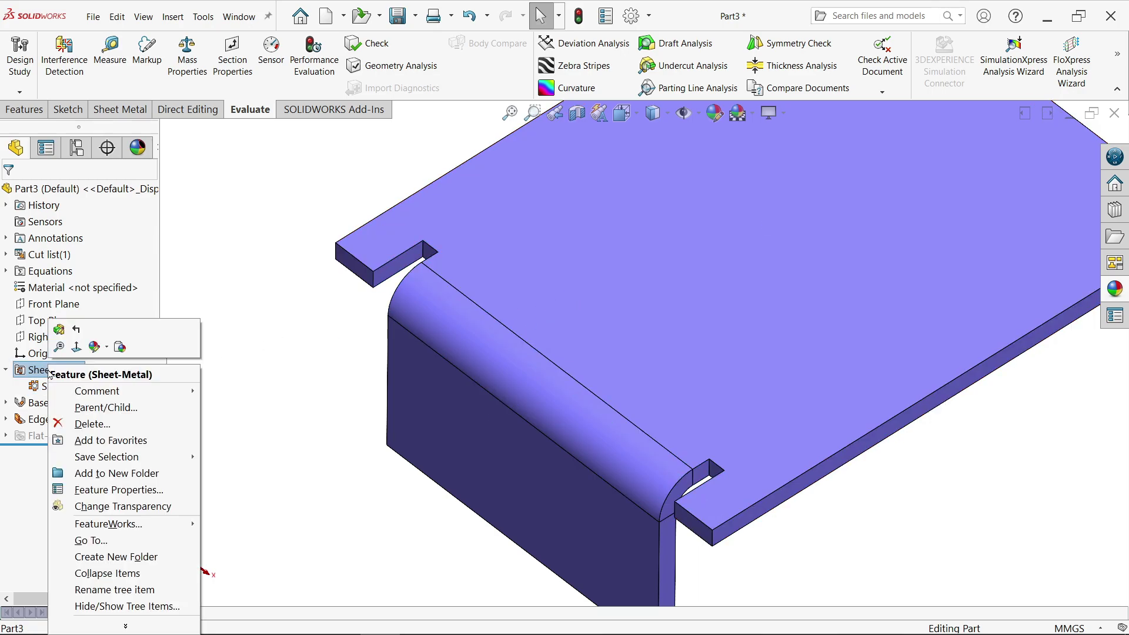
{"action": "left_click", "coordinate": [60, 331]}
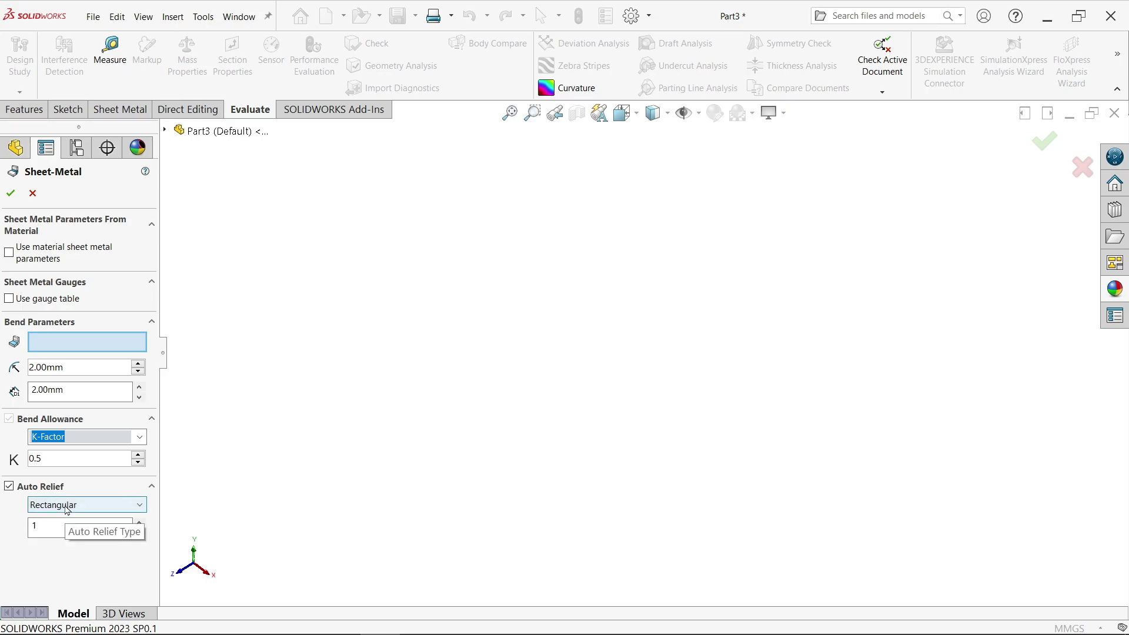
{"action": "left_click", "coordinate": [48, 527]}
{"action": "type", "text": "2"}
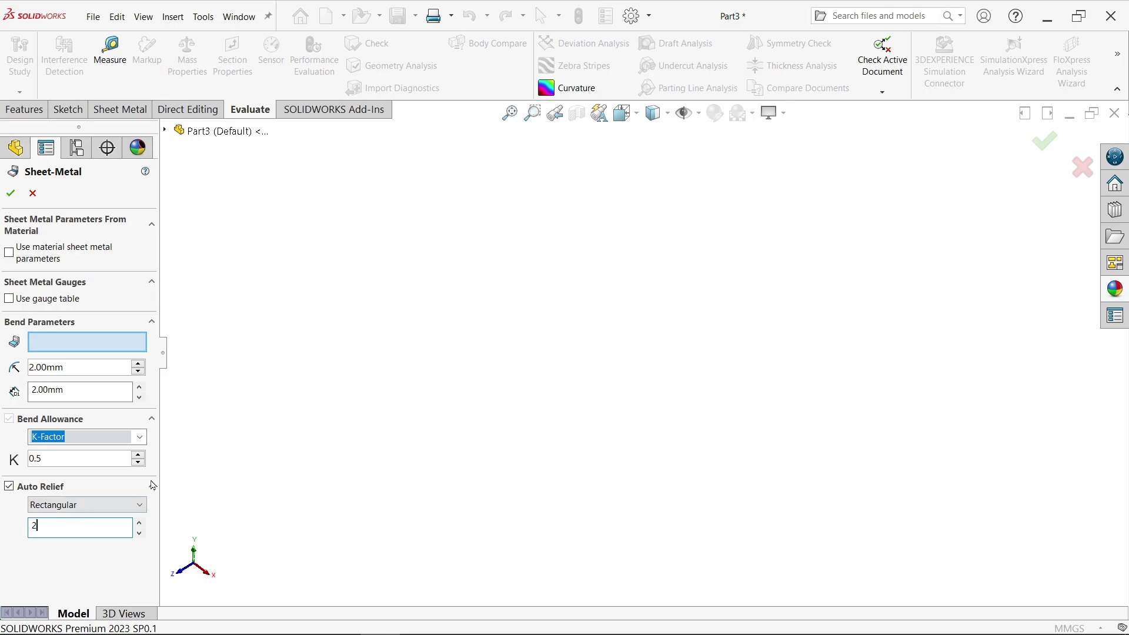
{"action": "left_click", "coordinate": [11, 194]}
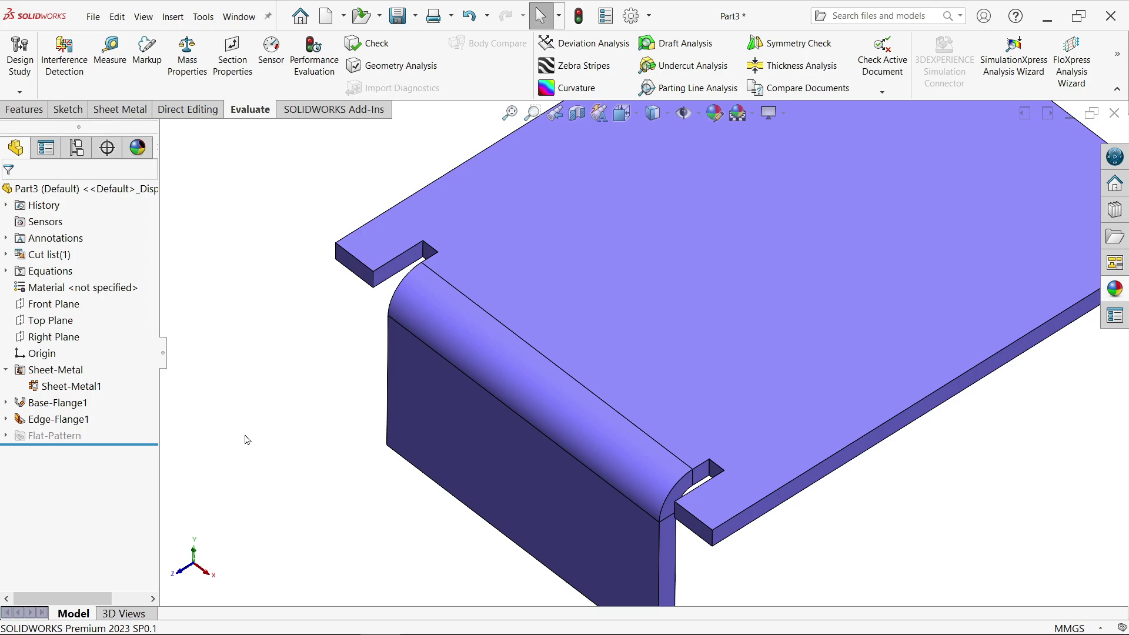
Step: Edit Edge-Flange1 and uncheck Custom Relief Type
{"action": "left_click", "coordinate": [27, 424]}
{"action": "left_click", "coordinate": [38, 385]}
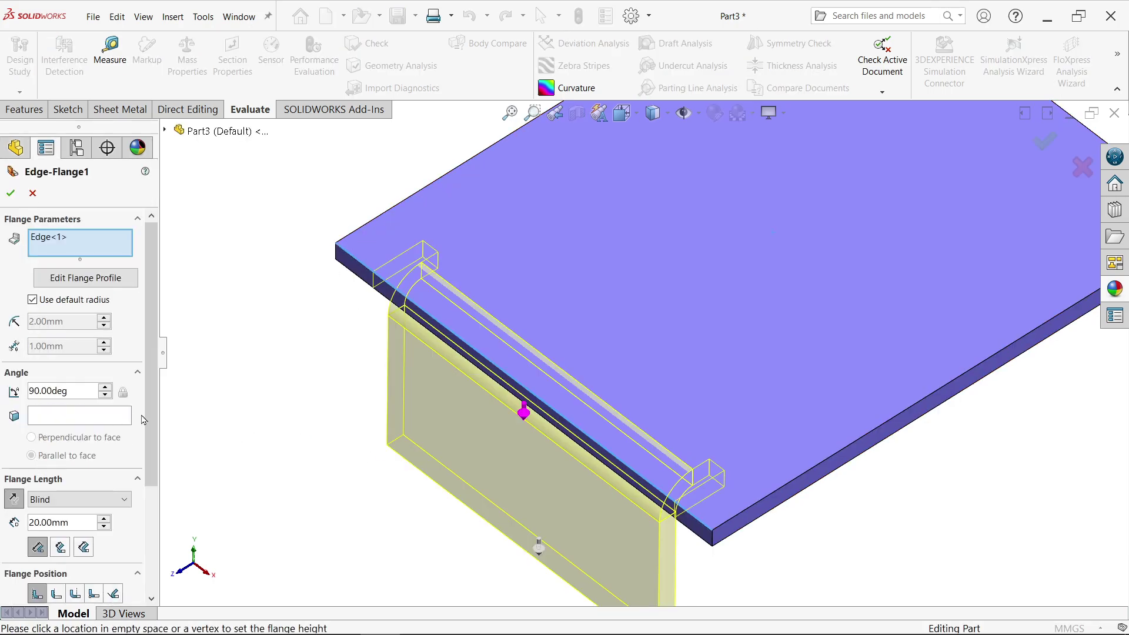
{"action": "scroll", "coordinate": [73, 533], "scroll_direction": "down", "scroll_amount": 2}
{"action": "scroll", "coordinate": [73, 533], "scroll_direction": "down", "scroll_amount": 2}
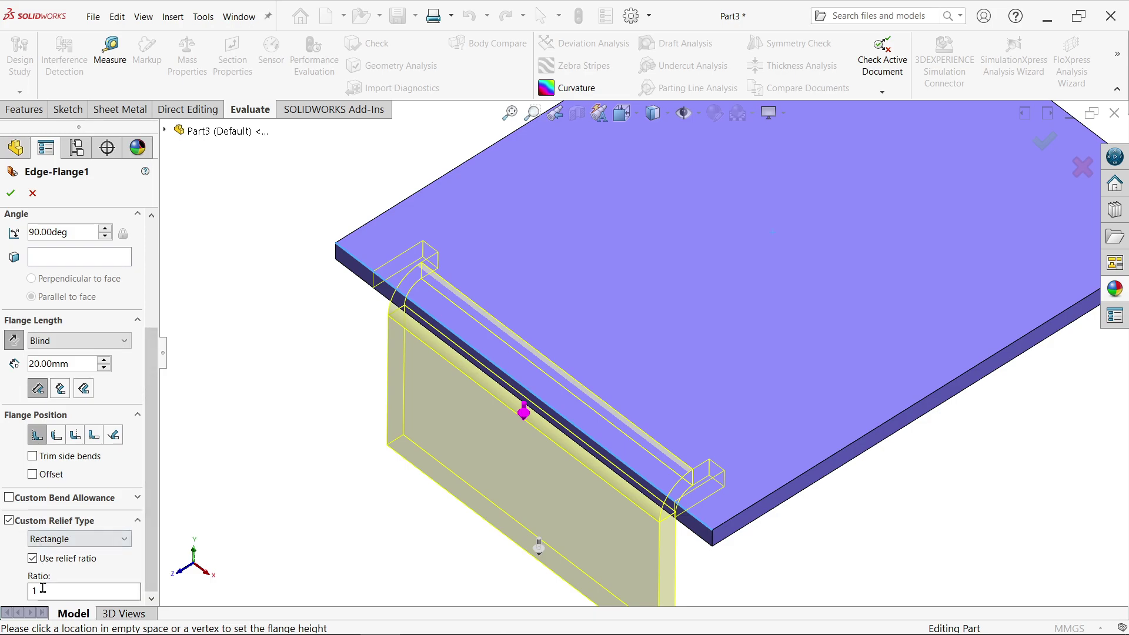
{"action": "left_click", "coordinate": [8, 526]}
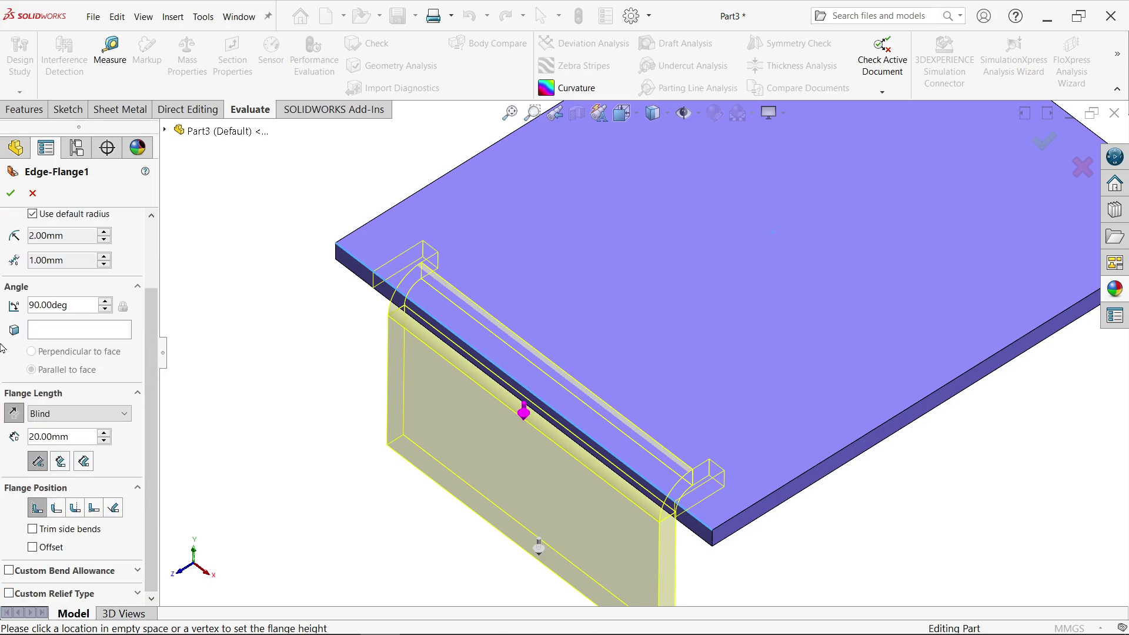
Step: Accept the Edge-Flange1 change and measure two adjacent relief notch edges
{"action": "left_click", "coordinate": [11, 193]}
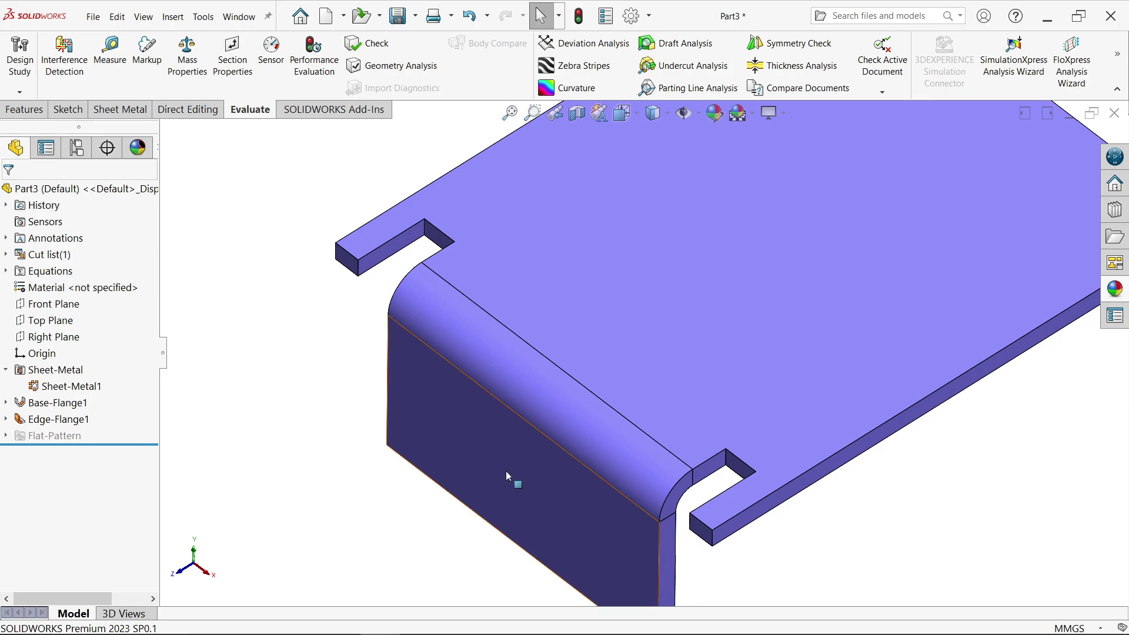
{"action": "scroll", "coordinate": [706, 454], "scroll_direction": "down", "scroll_amount": 4}
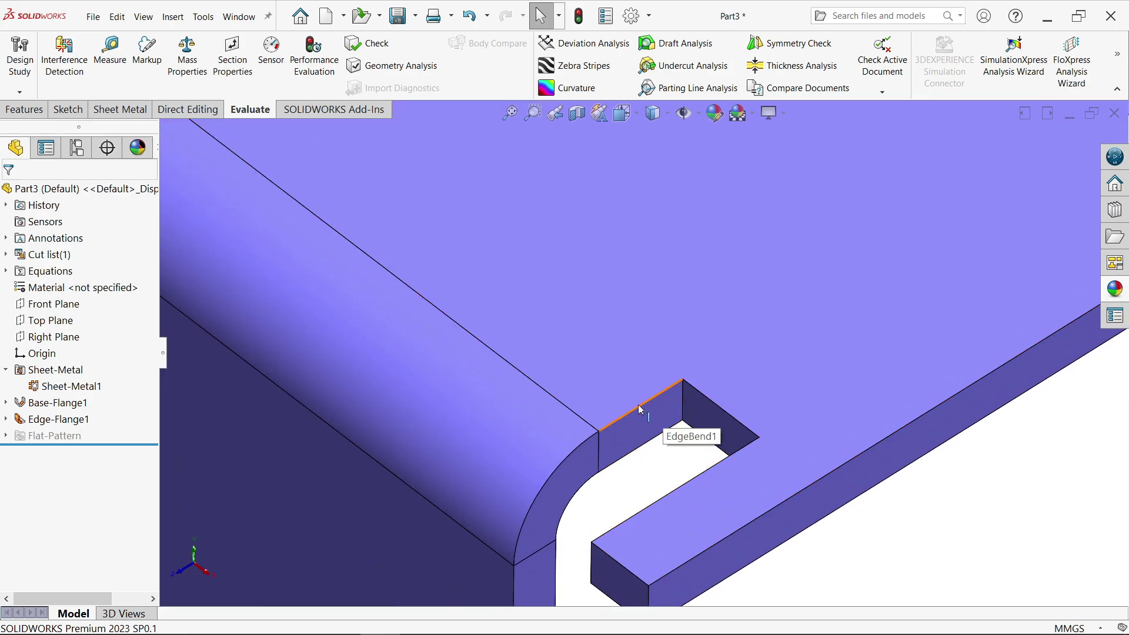
{"action": "left_click", "coordinate": [625, 416]}
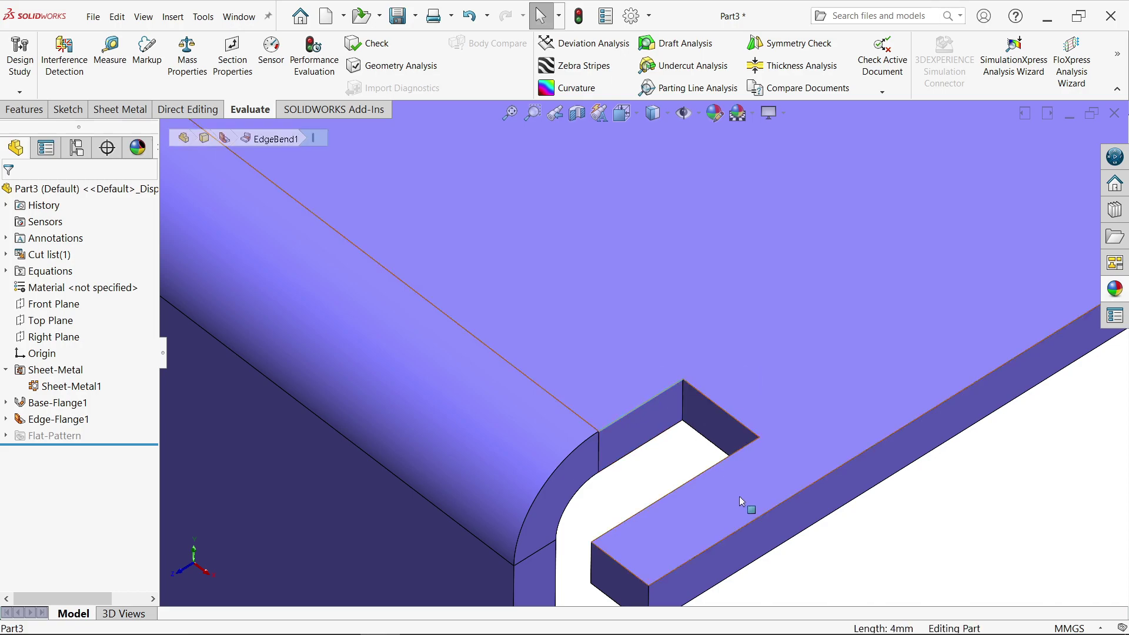
{"action": "left_click", "coordinate": [755, 443]}
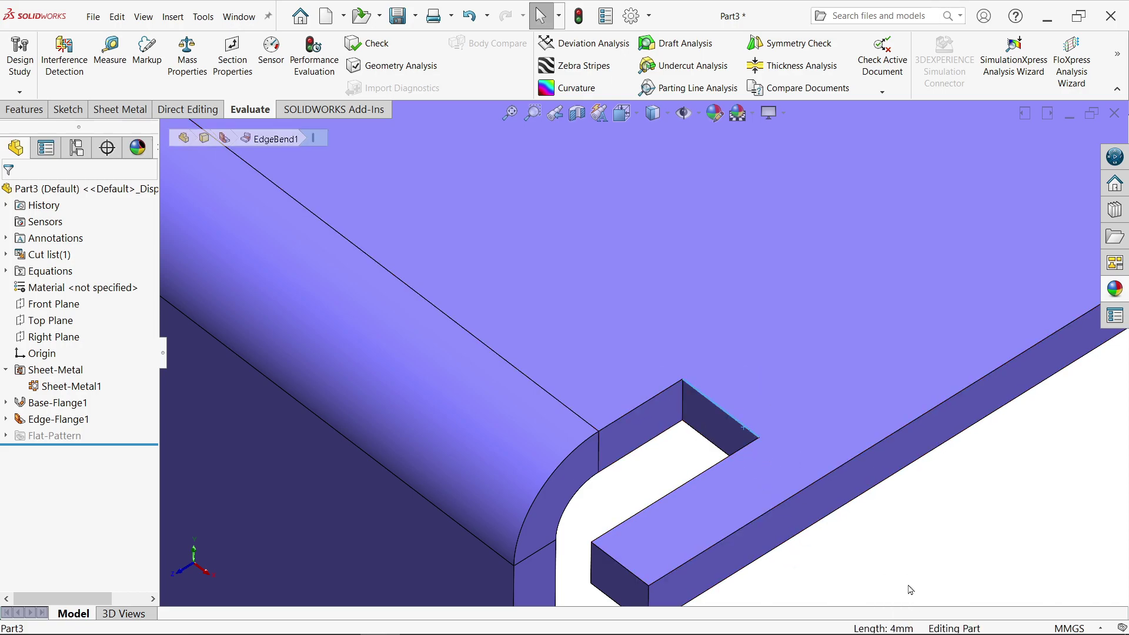
{"action": "scroll", "coordinate": [533, 339], "scroll_direction": "up", "scroll_amount": 3}
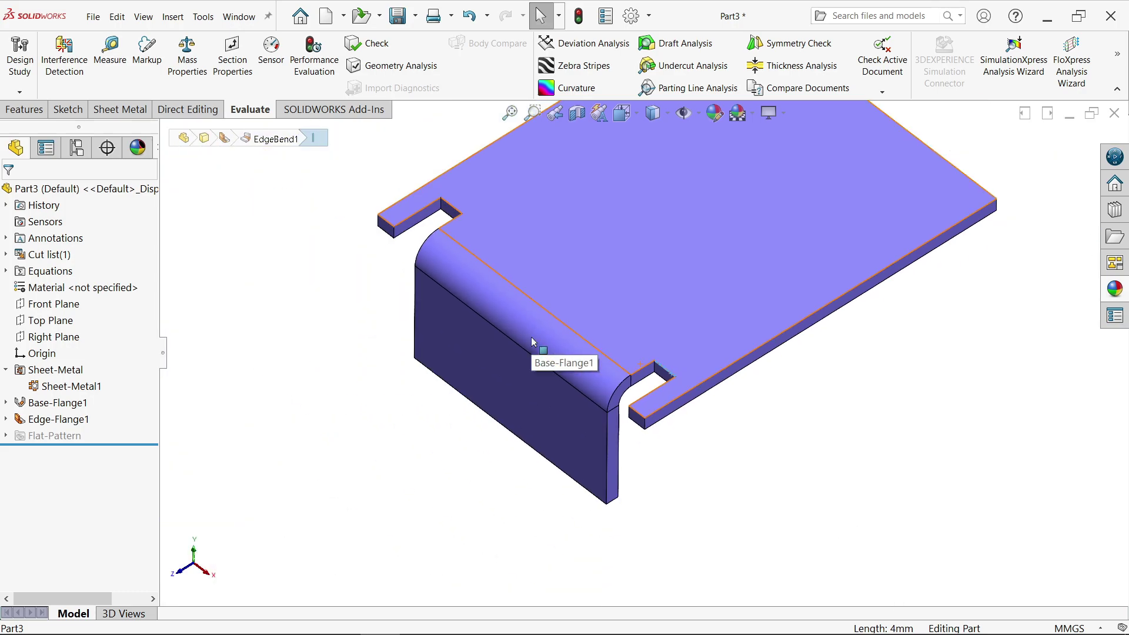
{"action": "scroll", "coordinate": [544, 250], "scroll_direction": "down", "scroll_amount": 2}
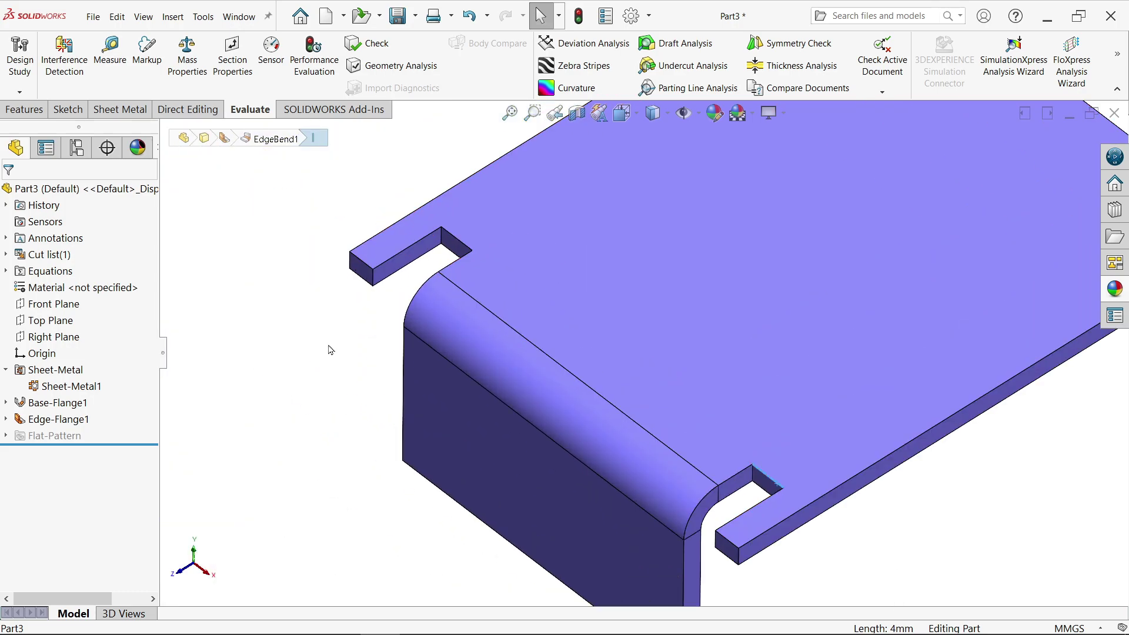
Step: Edit the Sheet-Metal feature, replacing the Auto Relief ratio 2 with 1
{"action": "left_click", "coordinate": [49, 378]}
{"action": "left_click", "coordinate": [55, 351]}
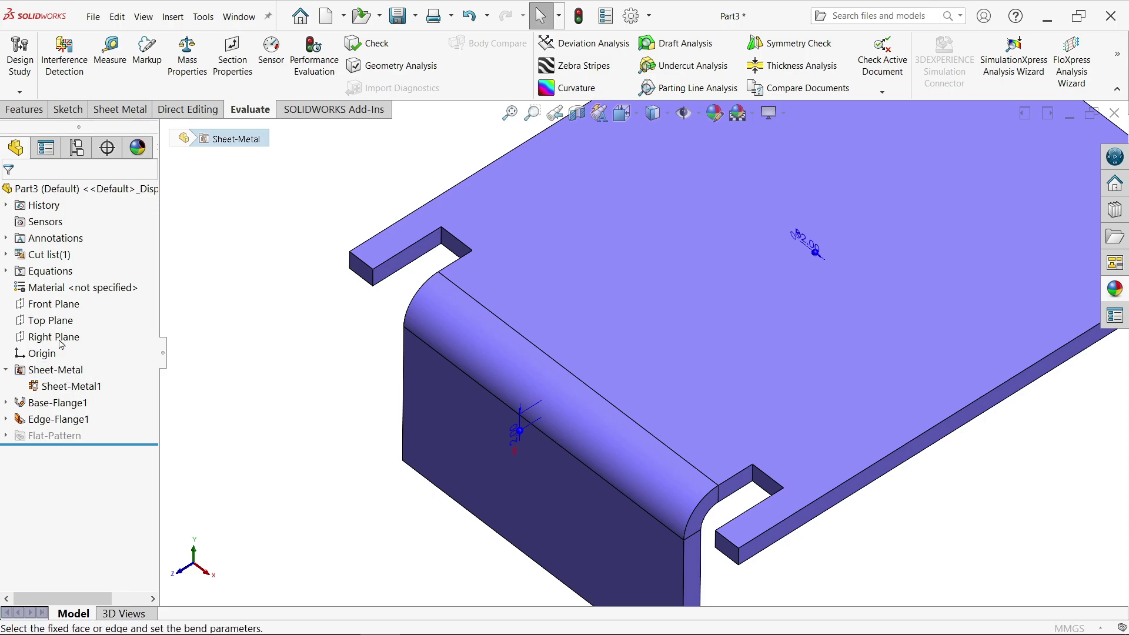
{"action": "left_click_drag", "start_coordinate": [50, 527], "coordinate": [24, 527]}
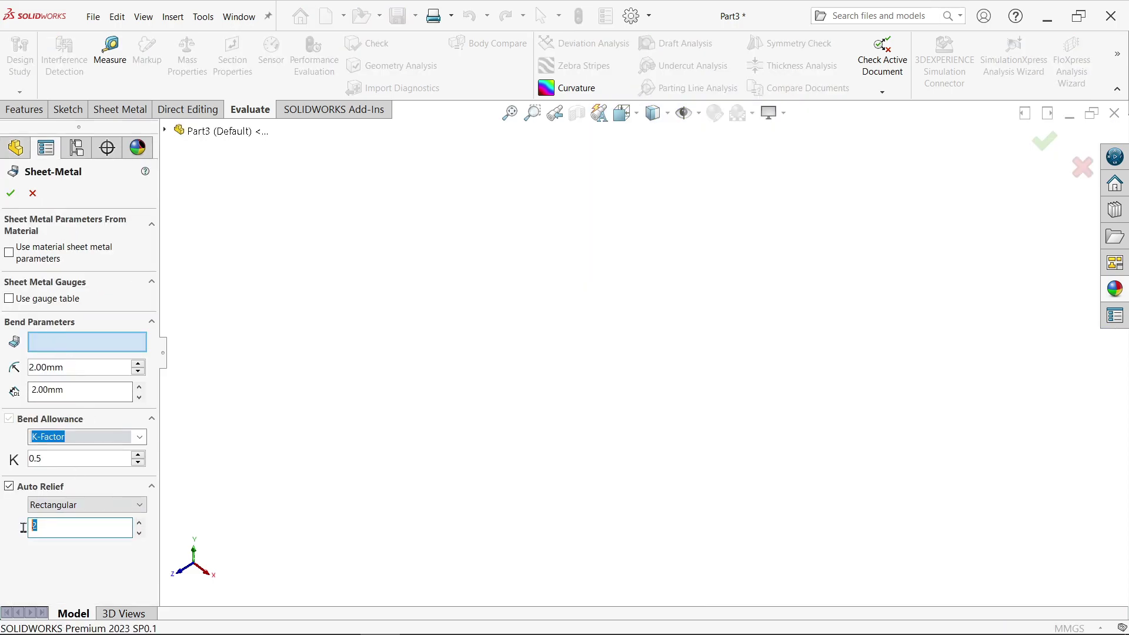
{"action": "left_click", "coordinate": [12, 195]}
{"action": "scroll", "coordinate": [603, 480], "scroll_direction": "down", "scroll_amount": 3}
{"action": "scroll", "coordinate": [669, 391], "scroll_direction": "down", "scroll_amount": 2}
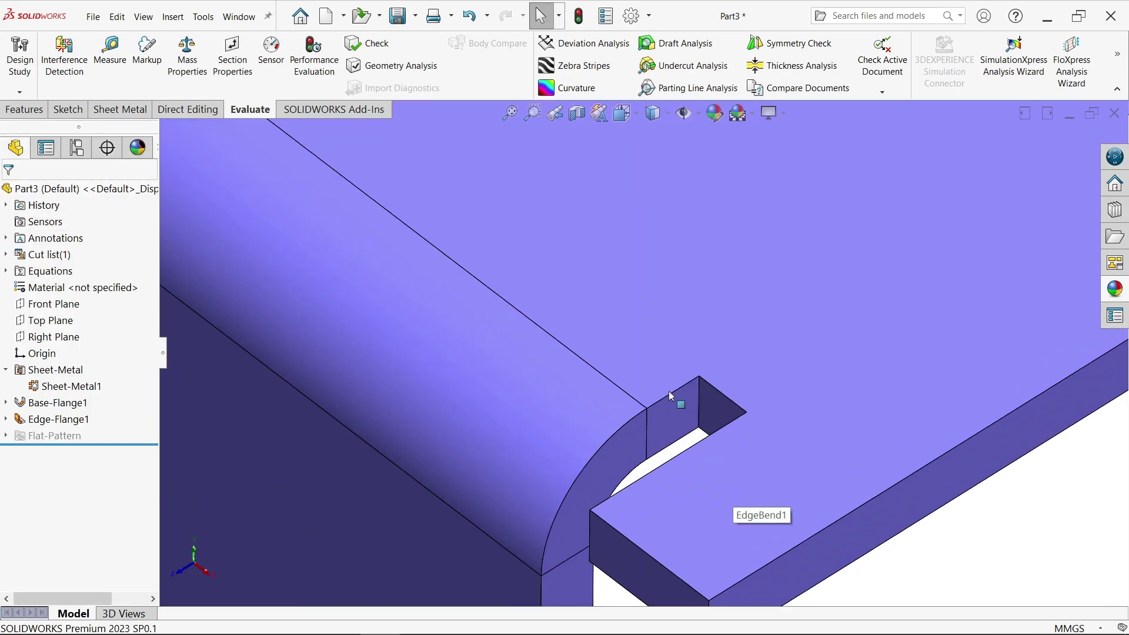
{"action": "left_click", "coordinate": [676, 390]}
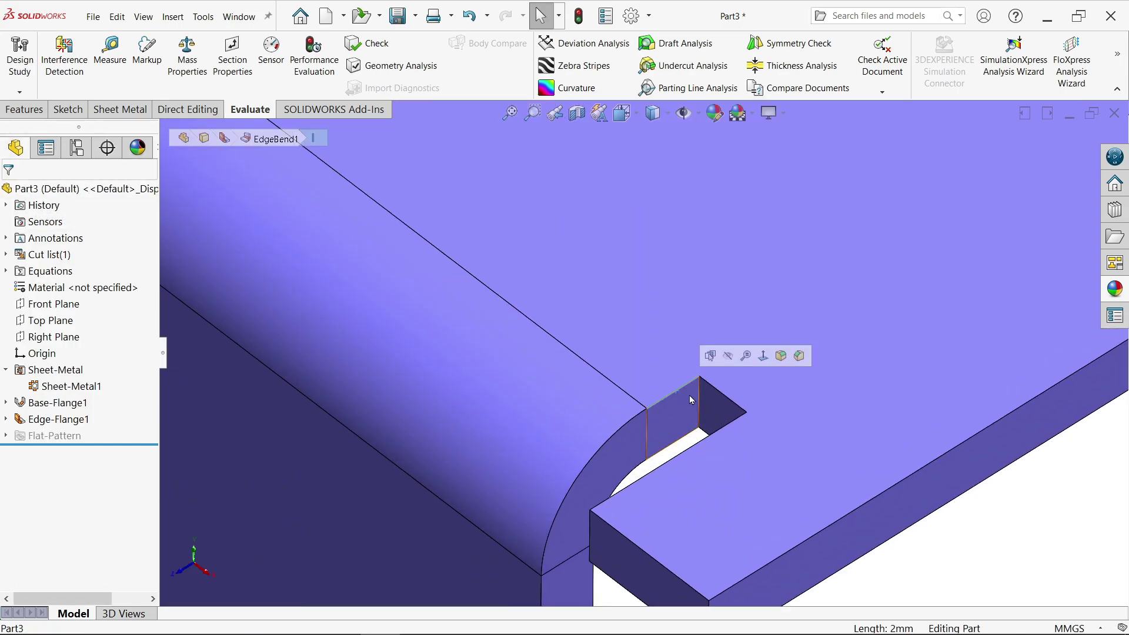
{"action": "left_click", "coordinate": [725, 398]}
{"action": "scroll", "coordinate": [725, 397], "scroll_direction": "up", "scroll_amount": 3}
{"action": "scroll", "coordinate": [717, 341], "scroll_direction": "up", "scroll_amount": 2}
{"action": "scroll", "coordinate": [674, 258], "scroll_direction": "down", "scroll_amount": 1}
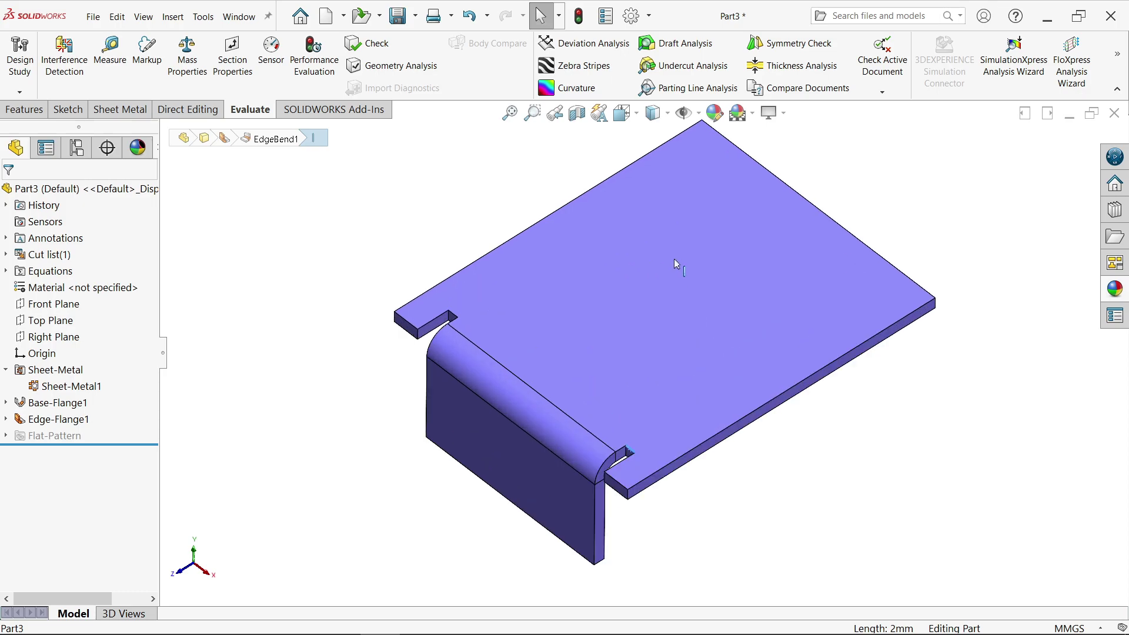
{"action": "scroll", "coordinate": [645, 305], "scroll_direction": "down", "scroll_amount": 1}
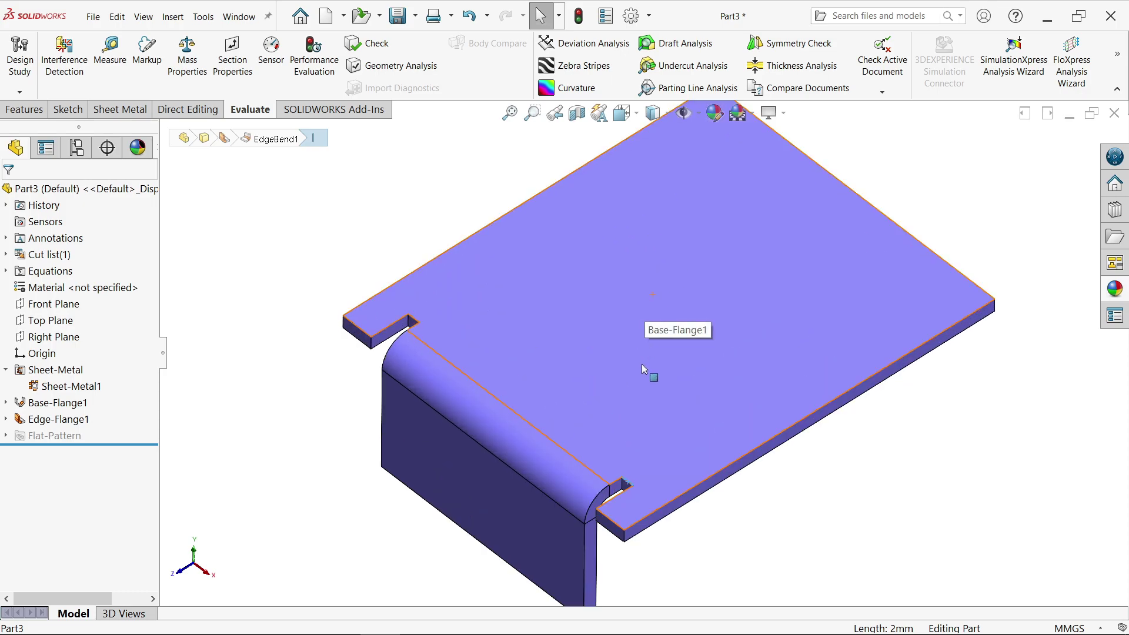
{"action": "scroll", "coordinate": [642, 364], "scroll_direction": "up", "scroll_amount": 2}
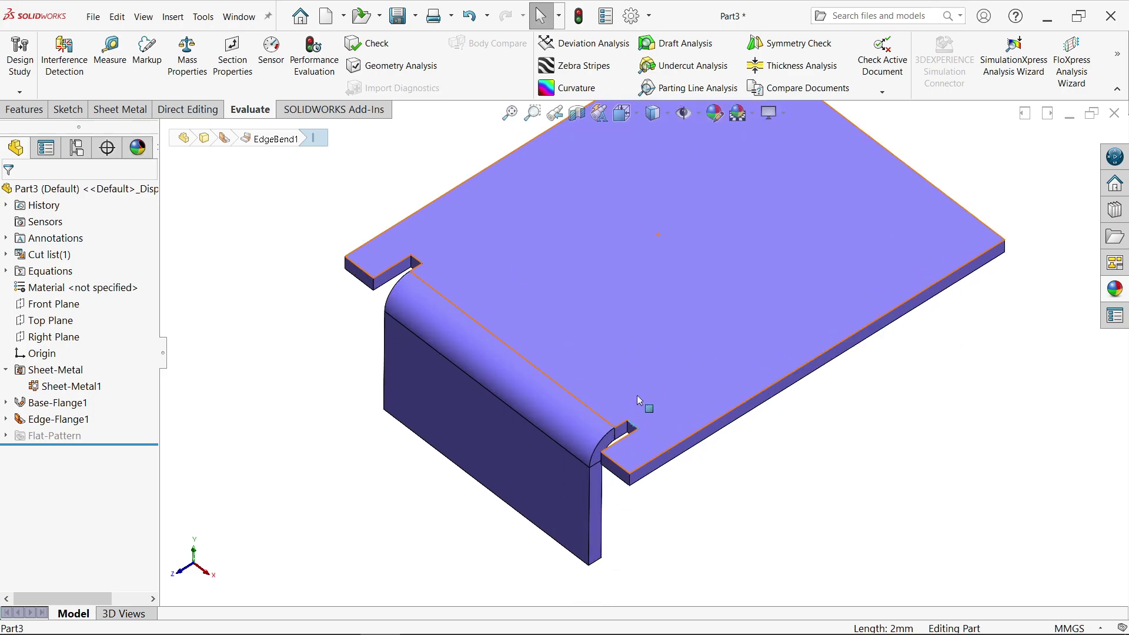